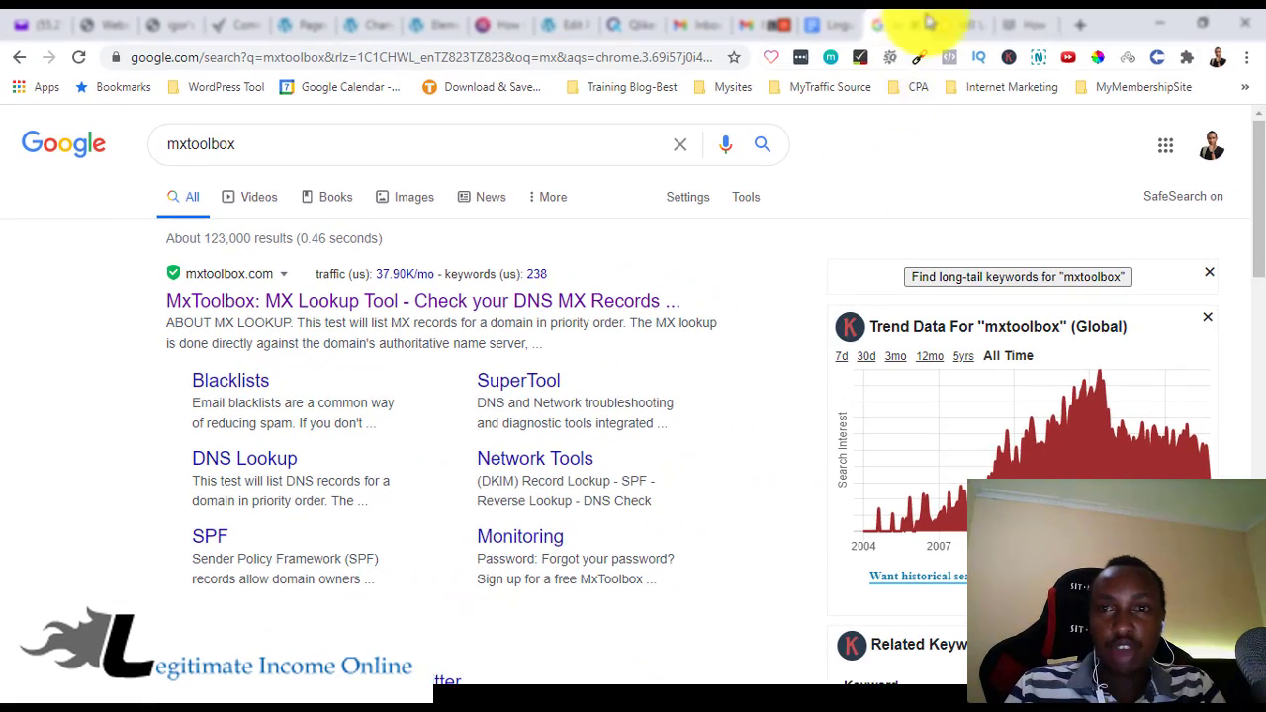
- Glance at the MxToolbox MX Lookup page, then return to the 'I LOVE this!' email in Gmail
left_click(950, 13)
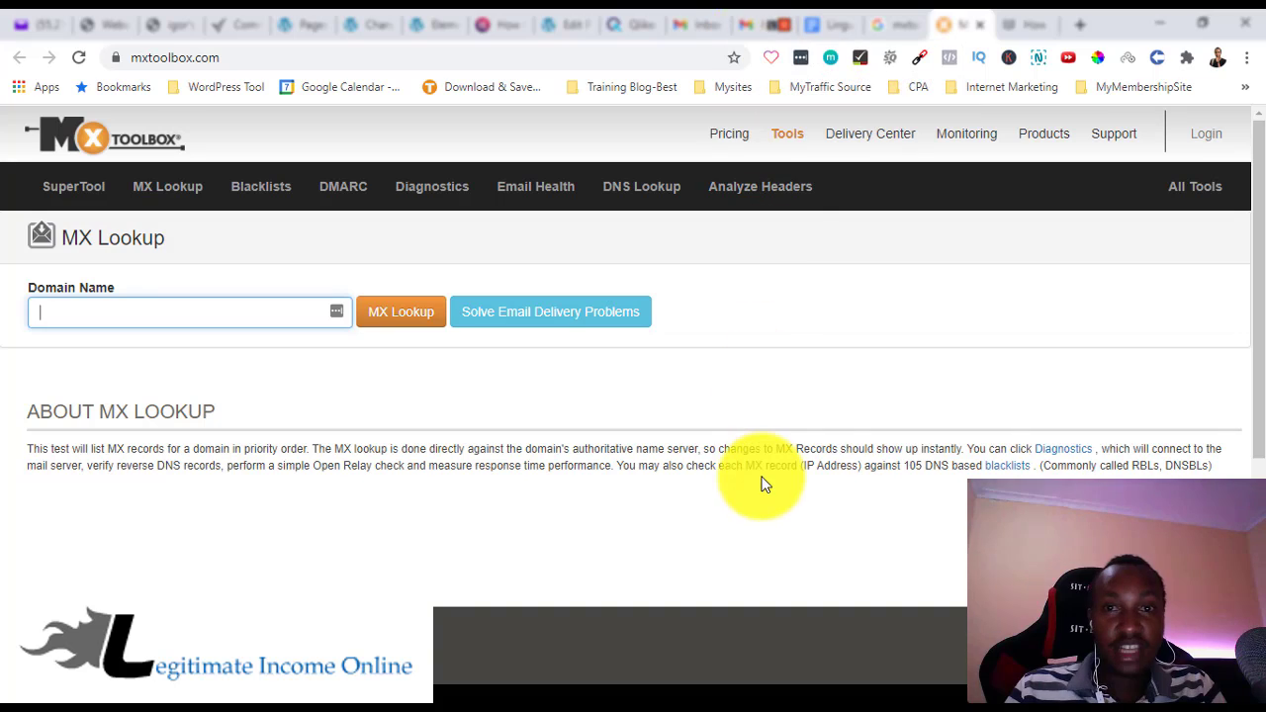
left_click(747, 22)
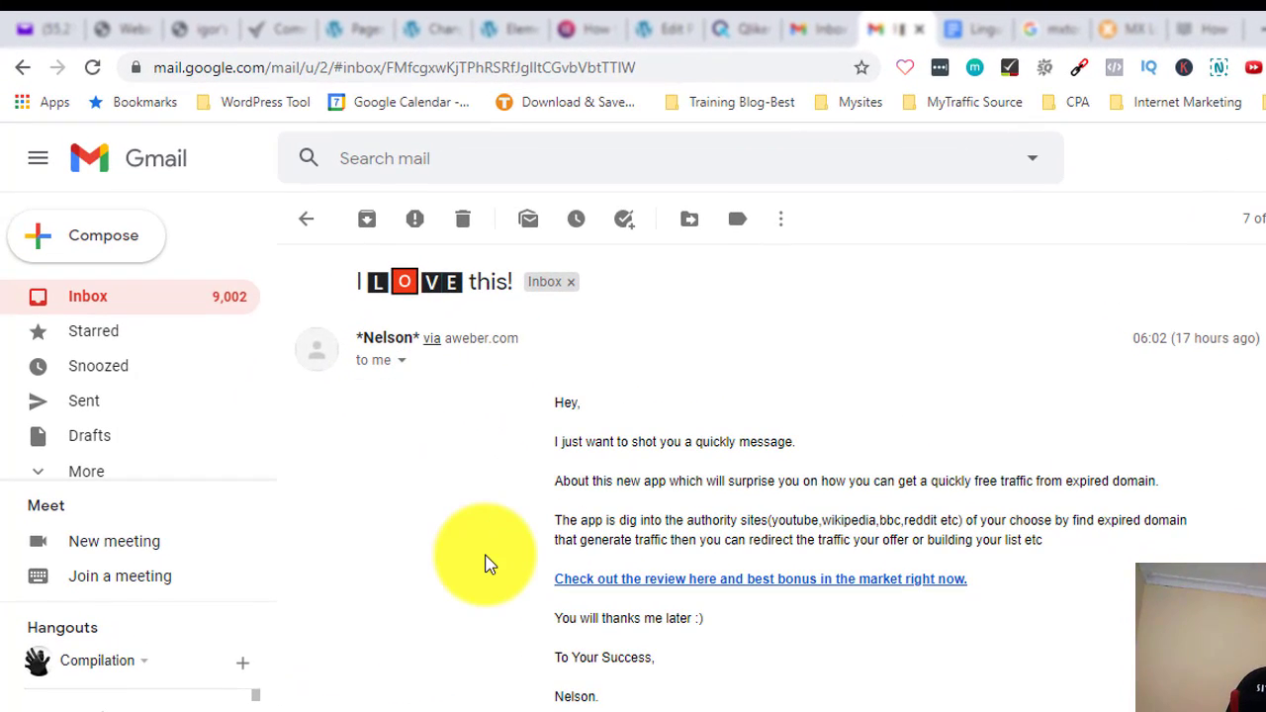
- Copy the sender domain legitimateincomeonline.com from the email's details and go back to MxToolbox
left_click(403, 366)
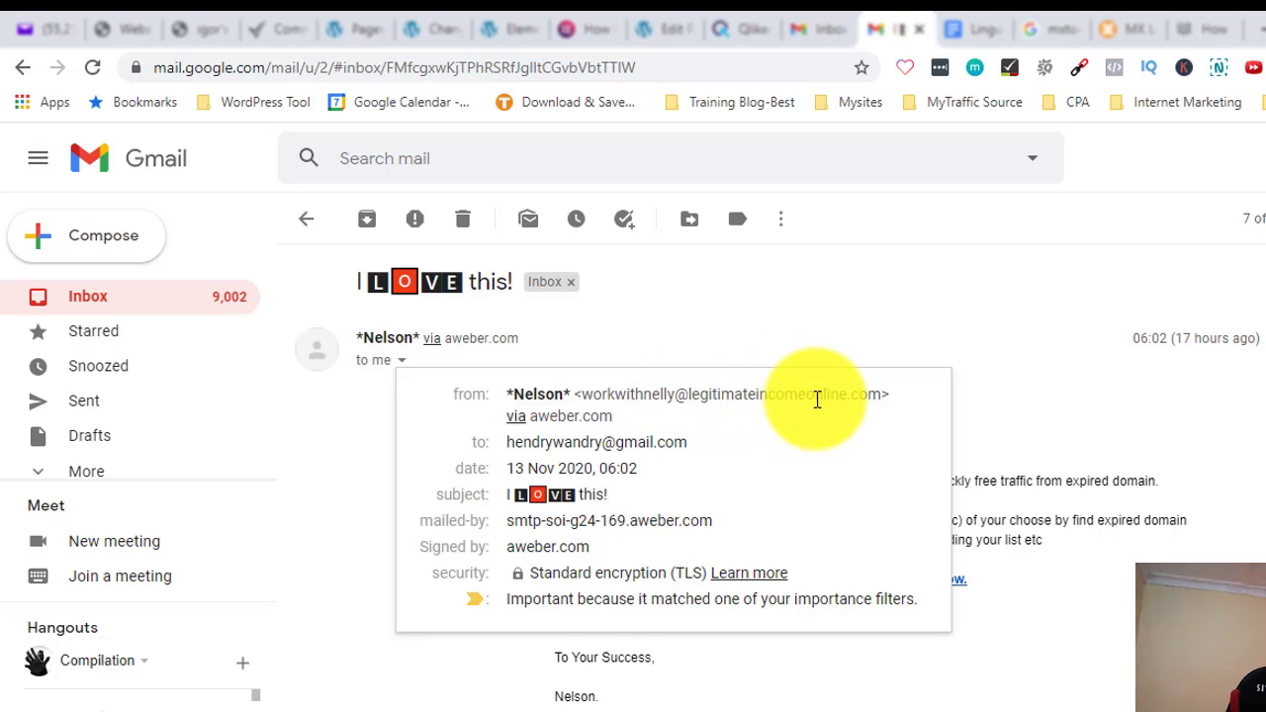
left_click_drag(879, 396, 685, 393)
key("ctrl+c")
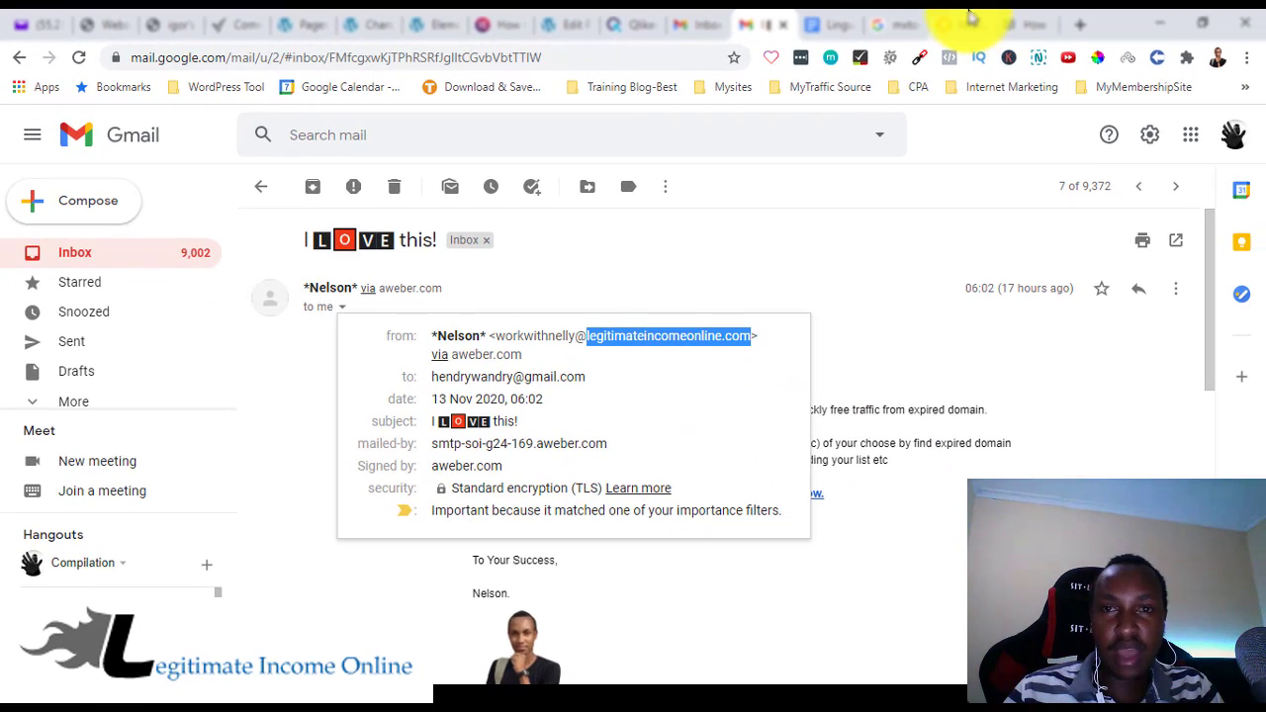
left_click(972, 15)
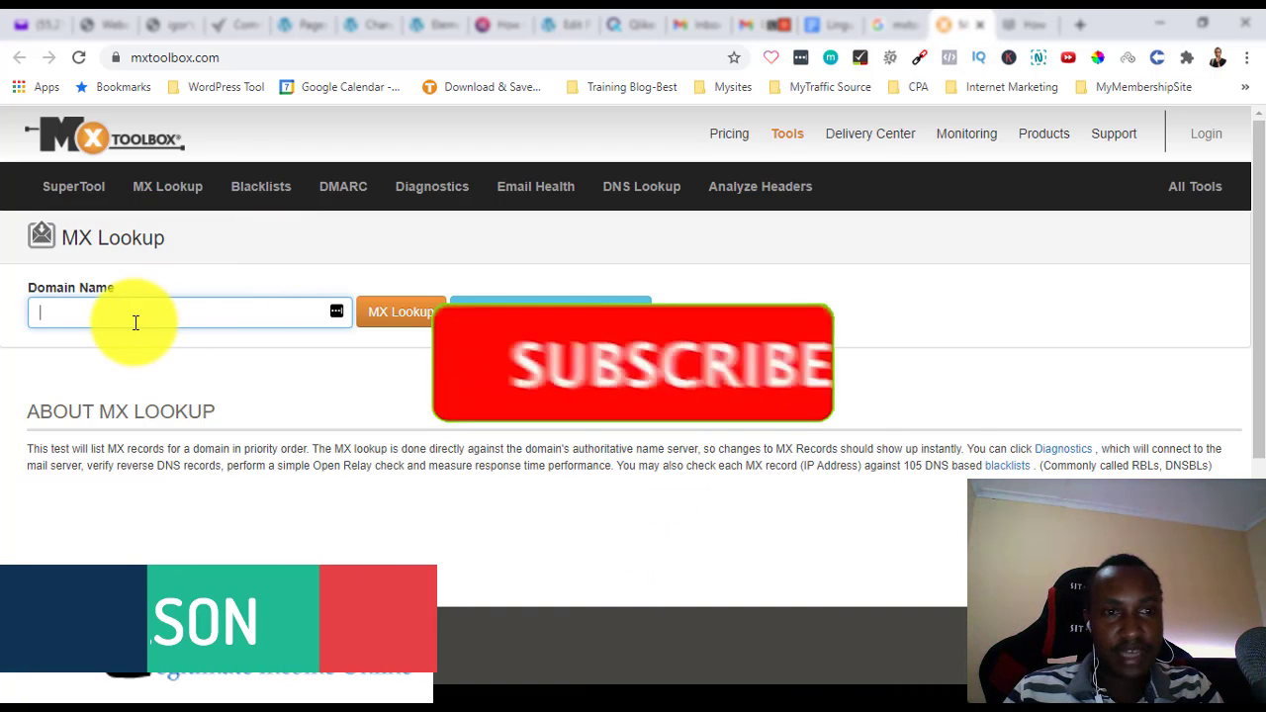
- Run an MX lookup on legitimateincomeonline.com and review its 192.254.189.111 mail host and DMARC results
key("ctrl+v")
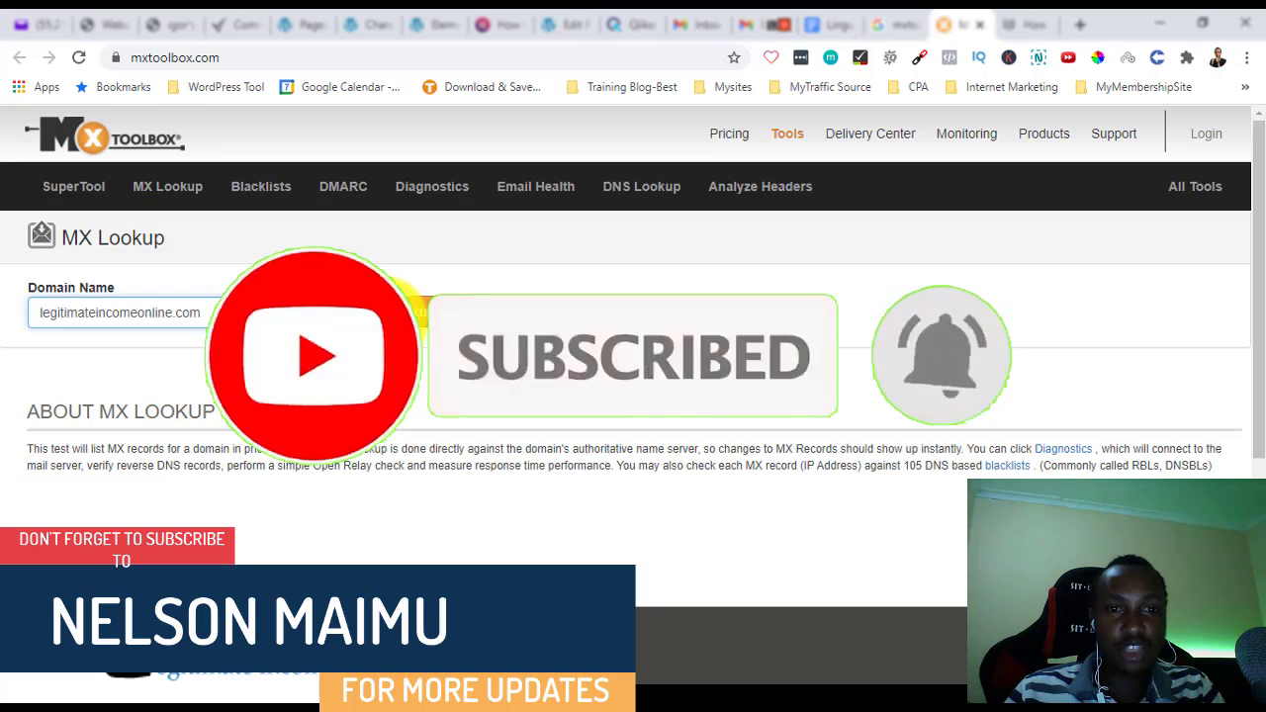
key("Return")
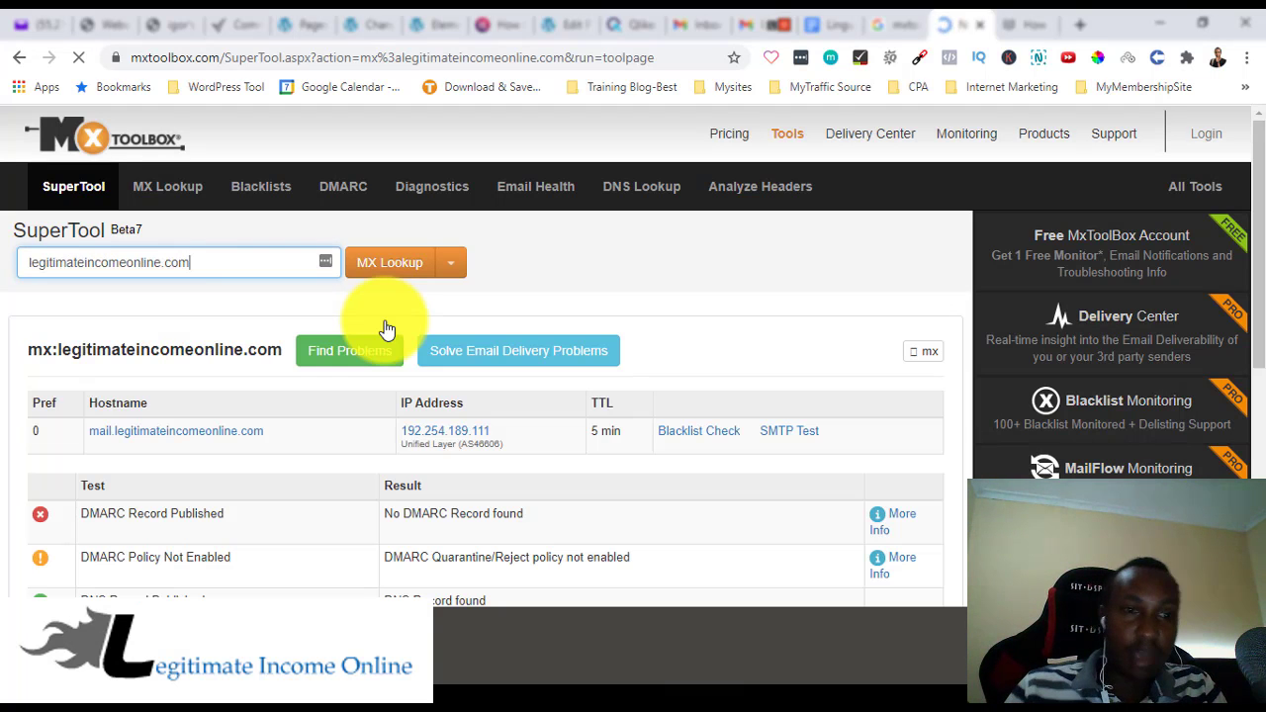
scroll(606, 412, "down", 3)
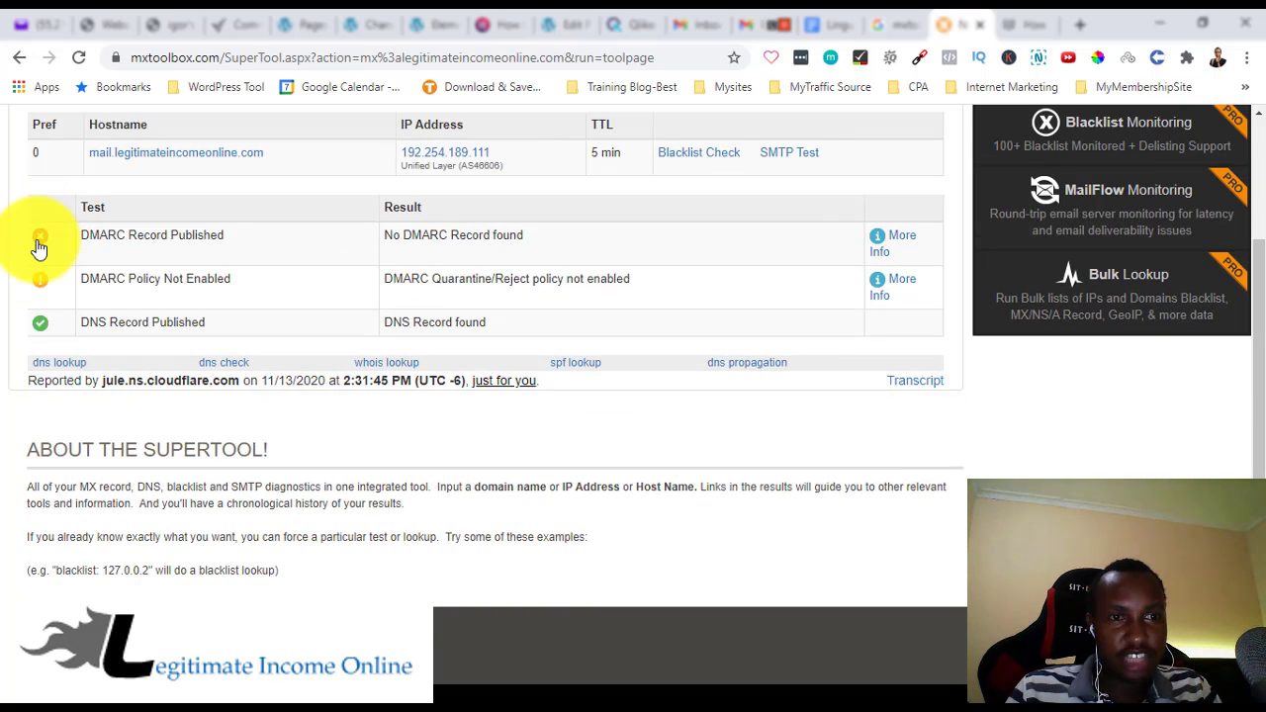
scroll(741, 317, "up", 3)
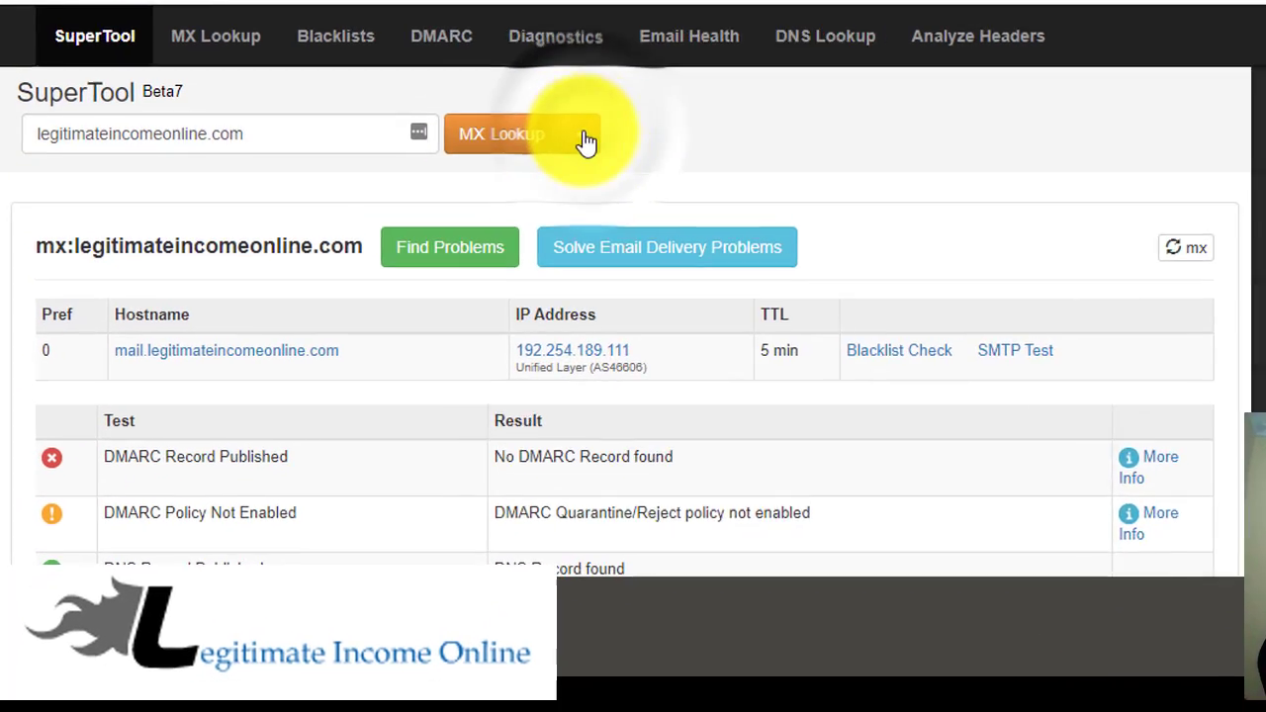
- Run a blacklist check on legitimateincomeonline.com and review the 0 listings and 3 timeouts
left_click(455, 268)
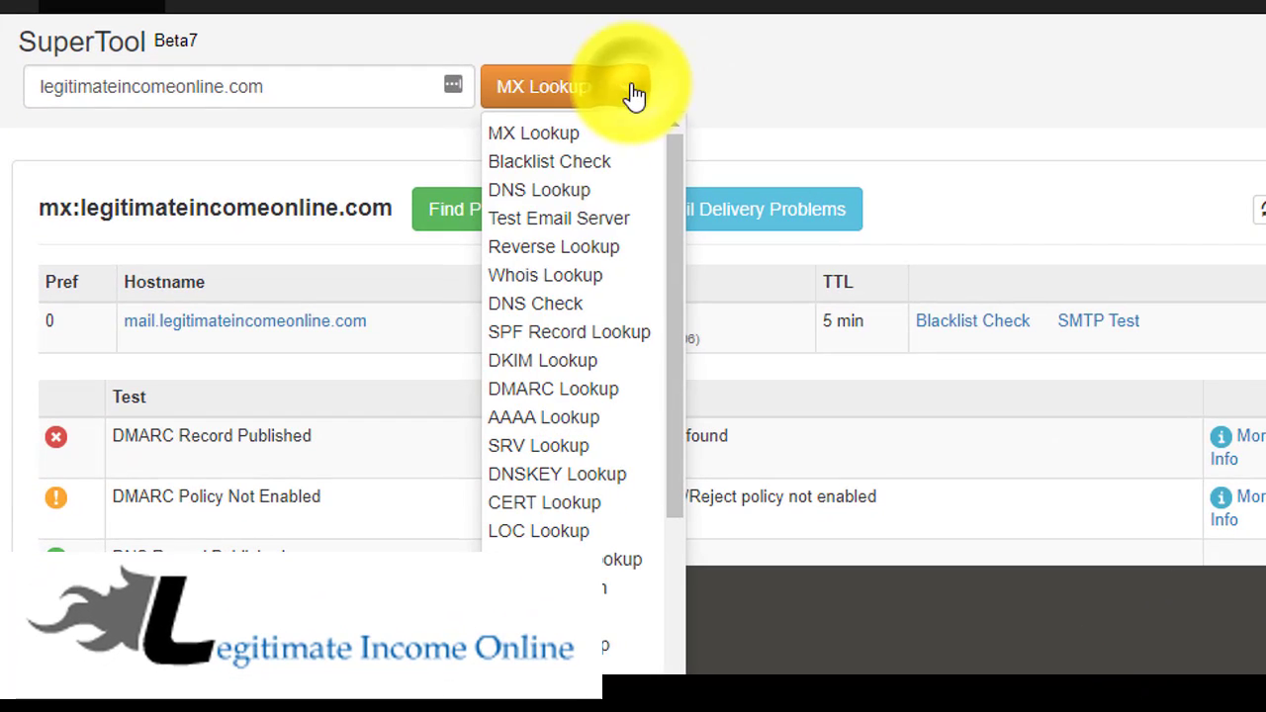
left_click(574, 163)
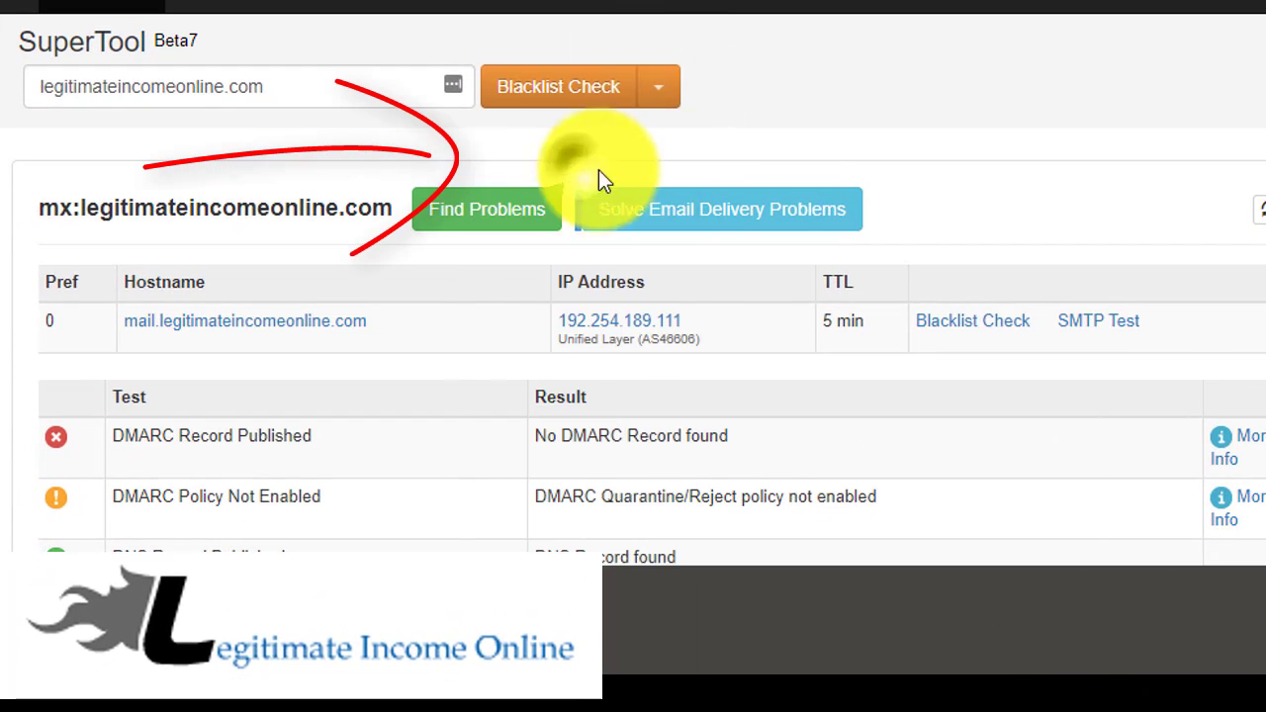
left_click(547, 109)
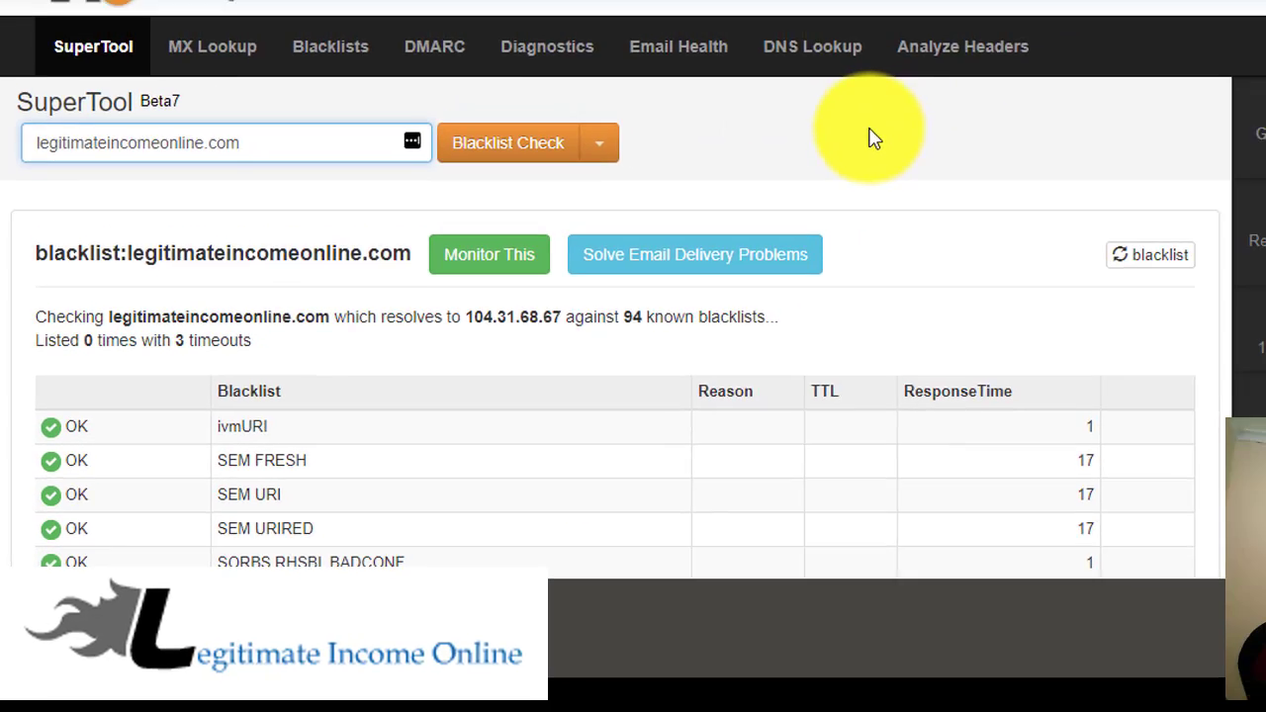
scroll(895, 327, "down", 6)
scroll(691, 262, "down", 18)
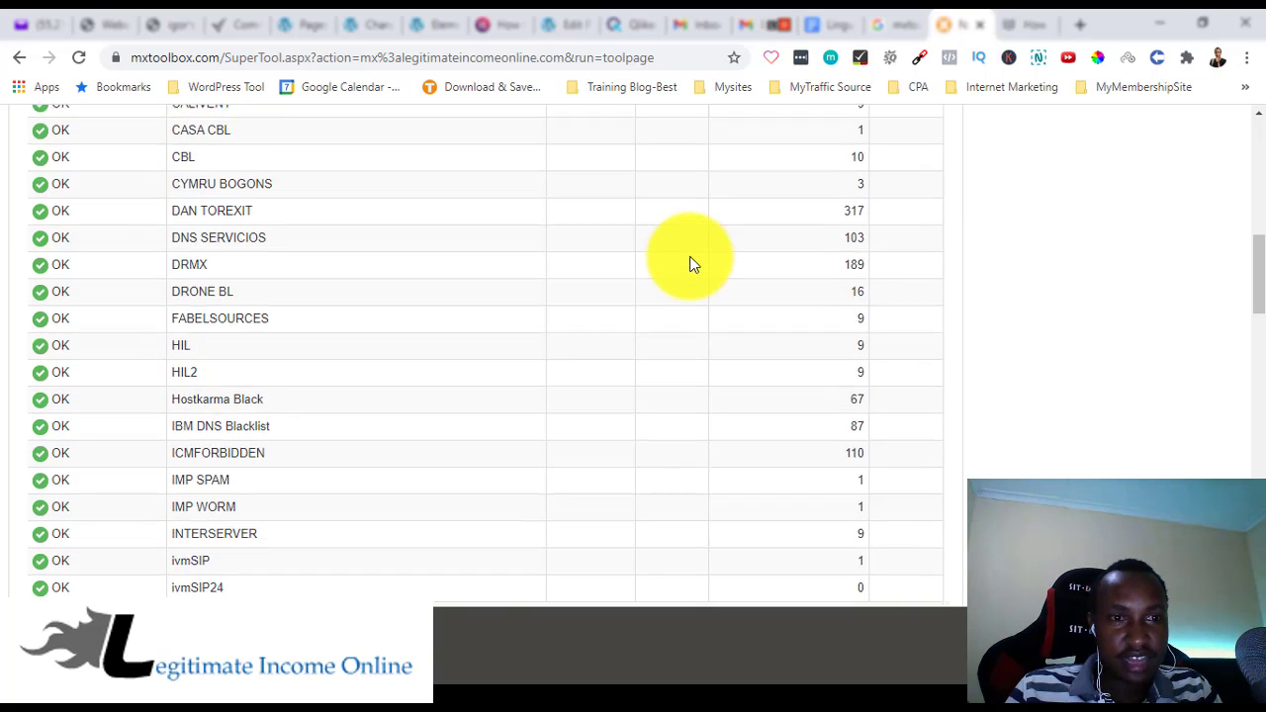
scroll(691, 262, "down", 6)
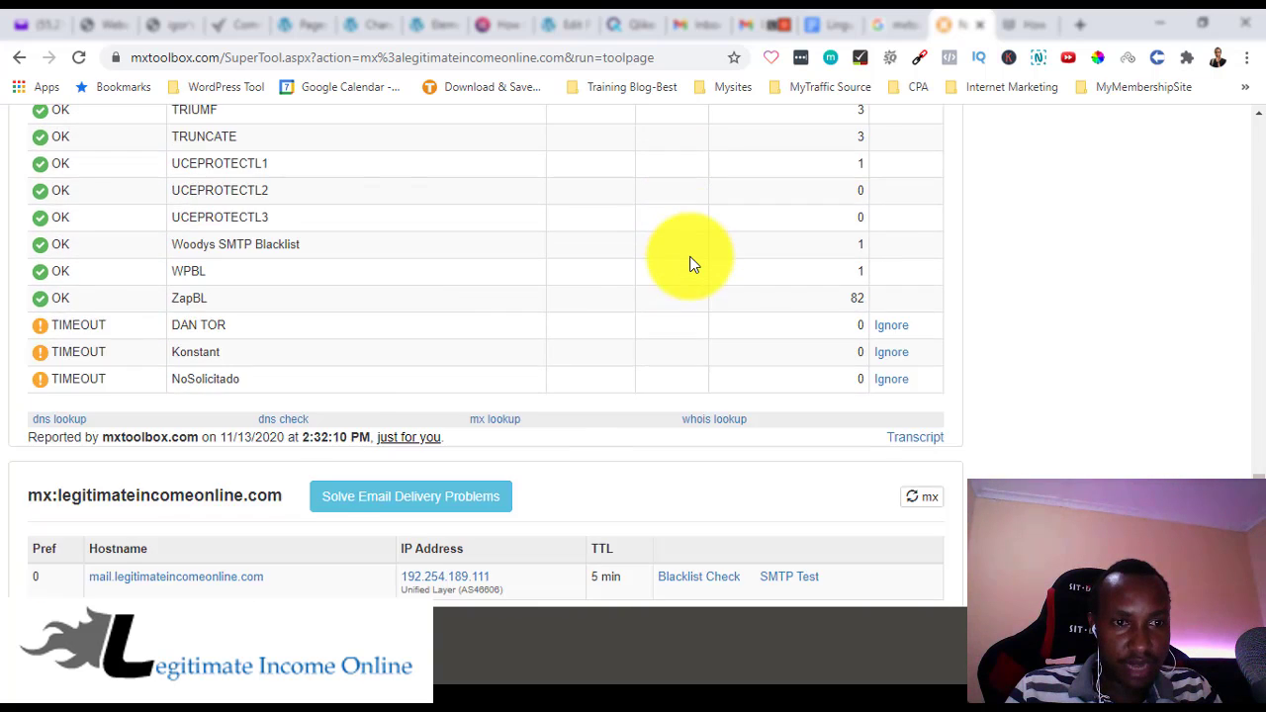
scroll(691, 262, "up", 2)
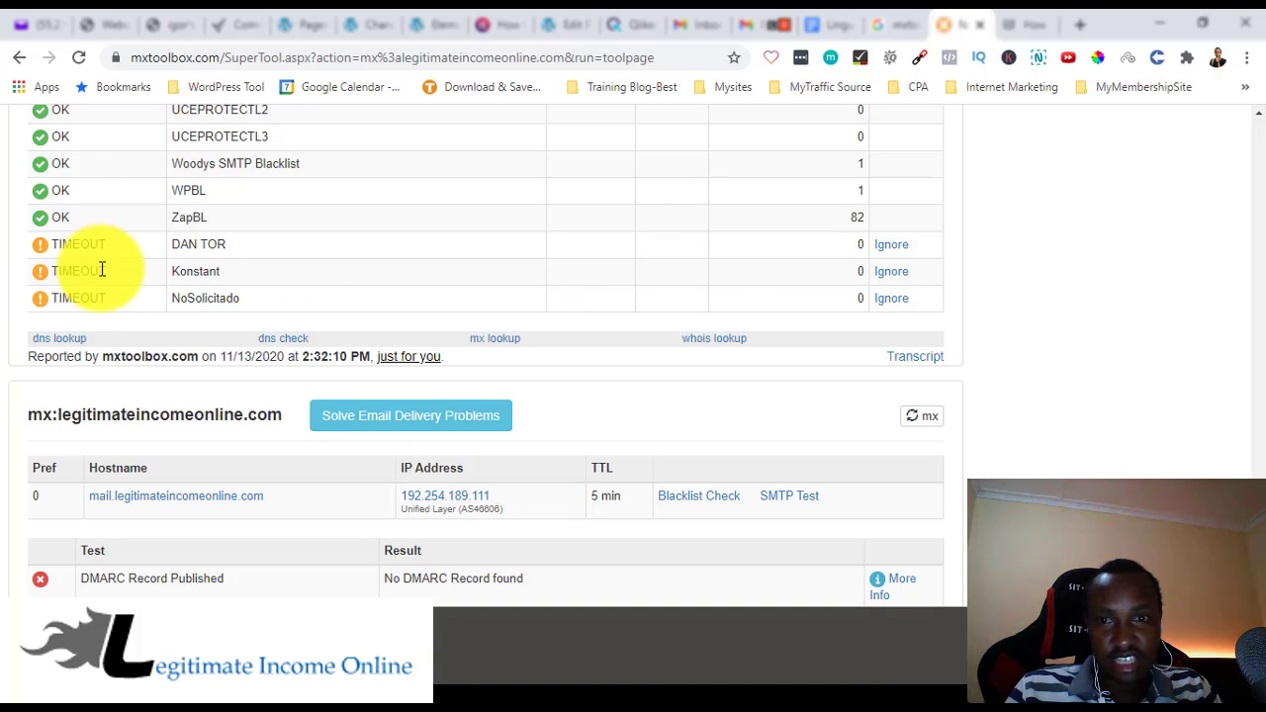
scroll(313, 284, "up", 3)
scroll(315, 282, "up", 15)
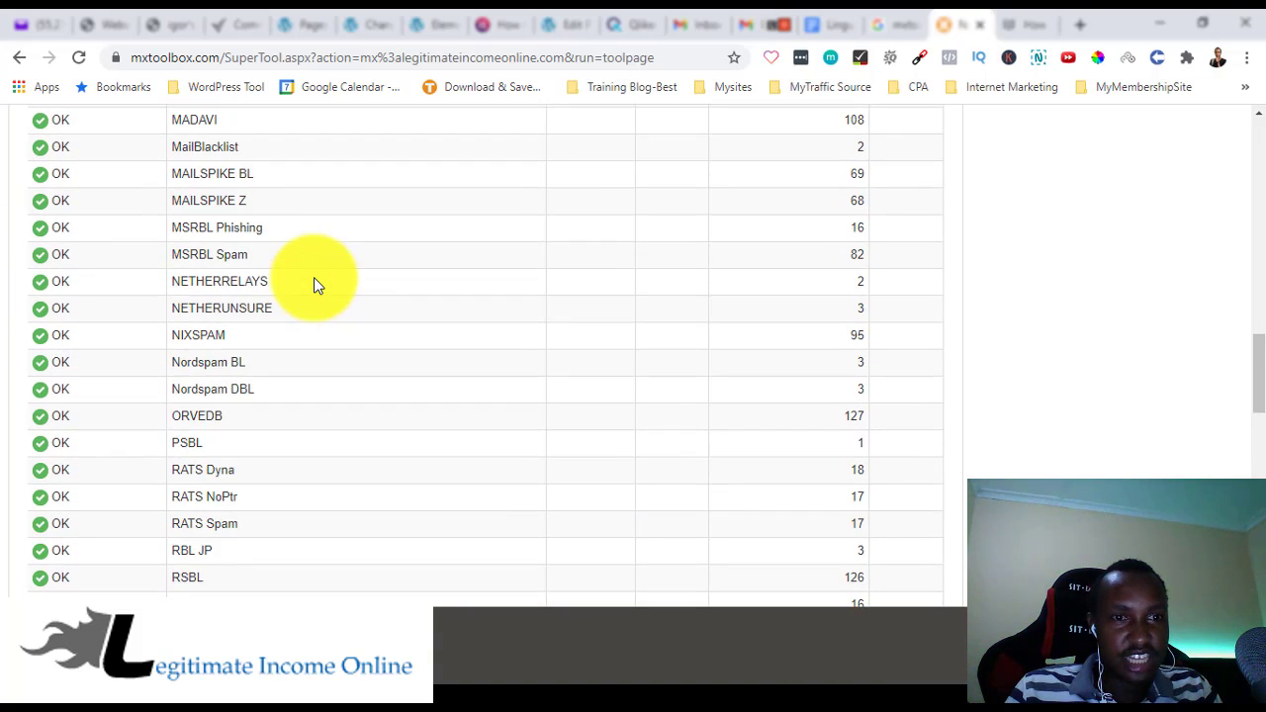
scroll(313, 285, "up", 9)
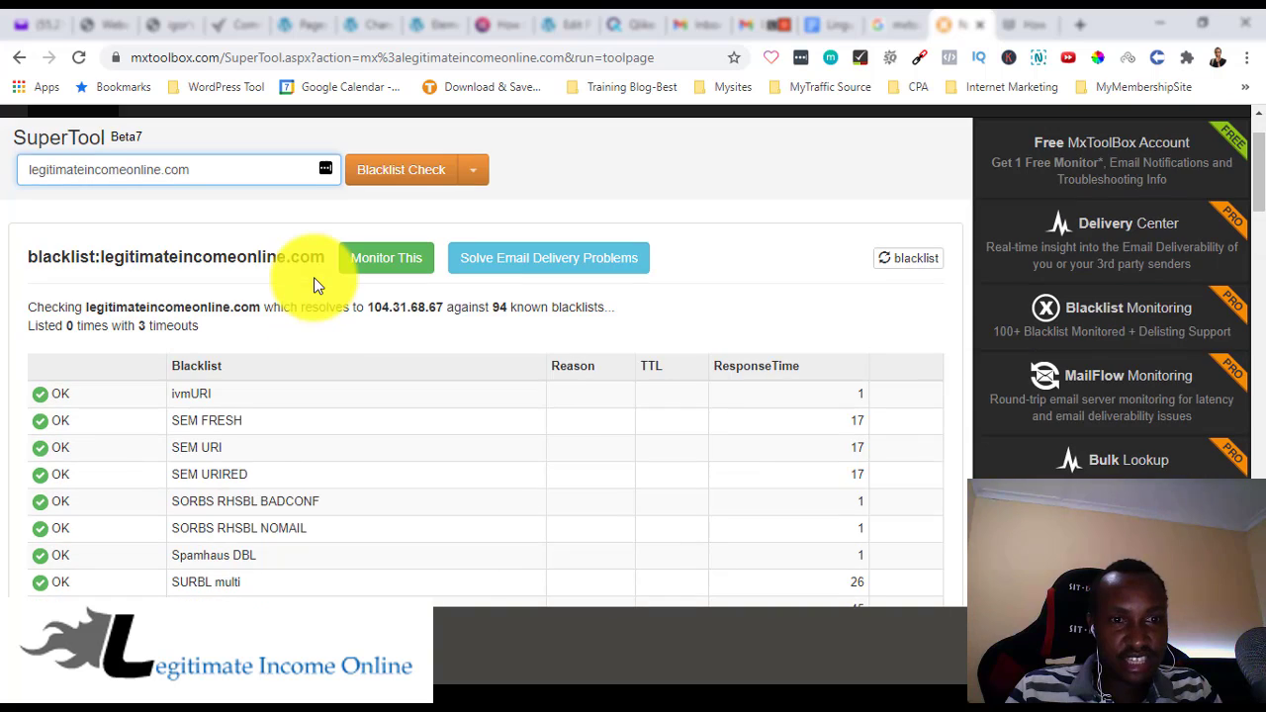
scroll(314, 285, "down", 3)
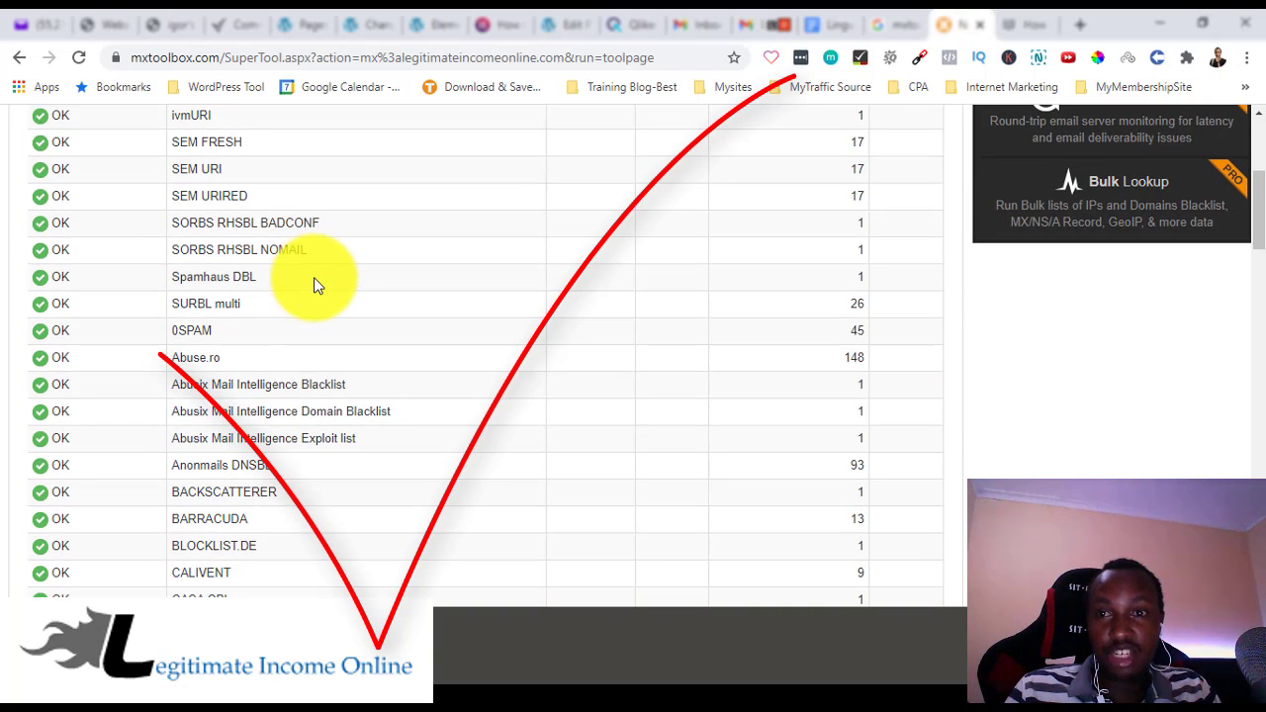
scroll(315, 284, "up", 1)
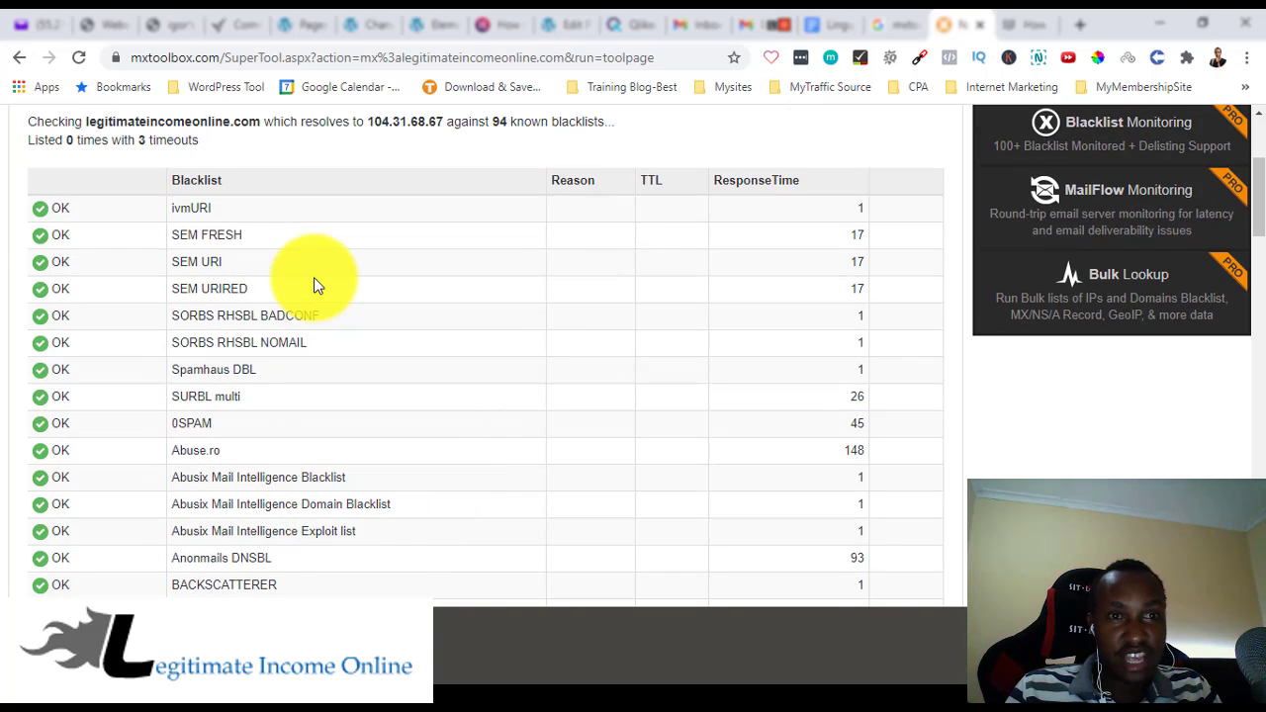
scroll(313, 277, "up", 2)
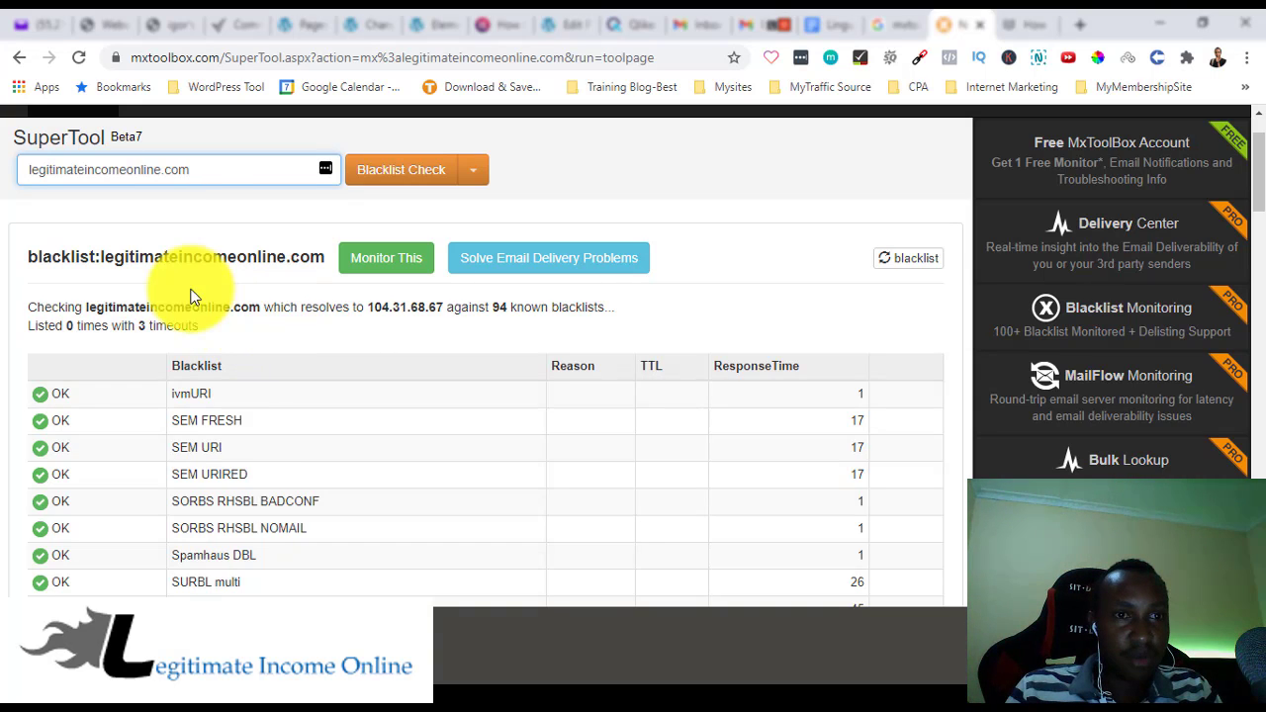
scroll(90, 247, "up", 1)
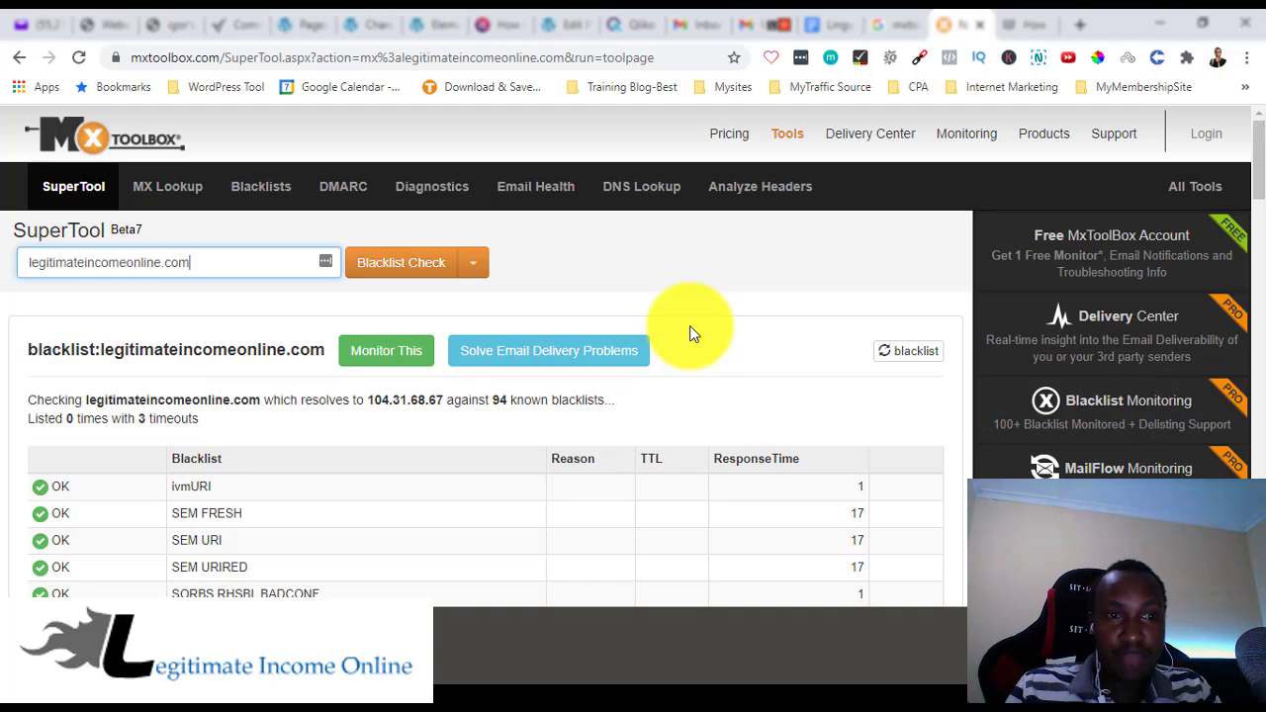
- Show the original message source and headers of the Gmail email
left_click(767, 24)
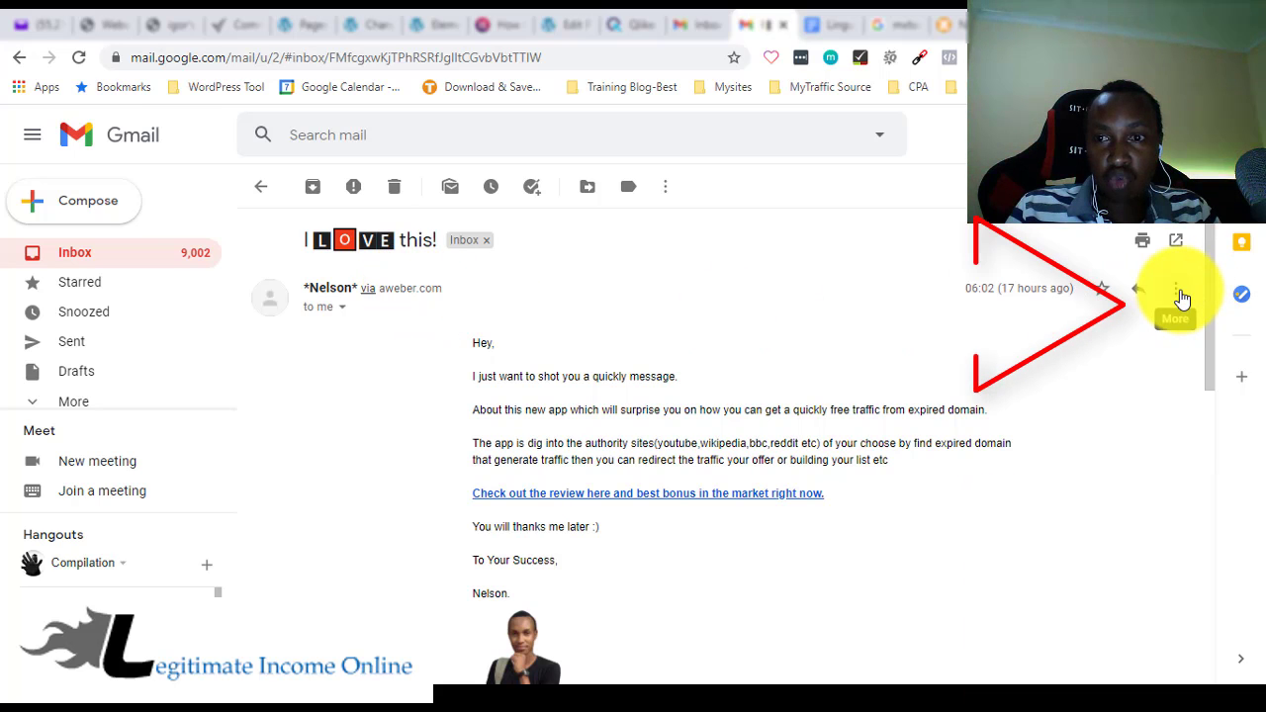
left_click(1176, 294)
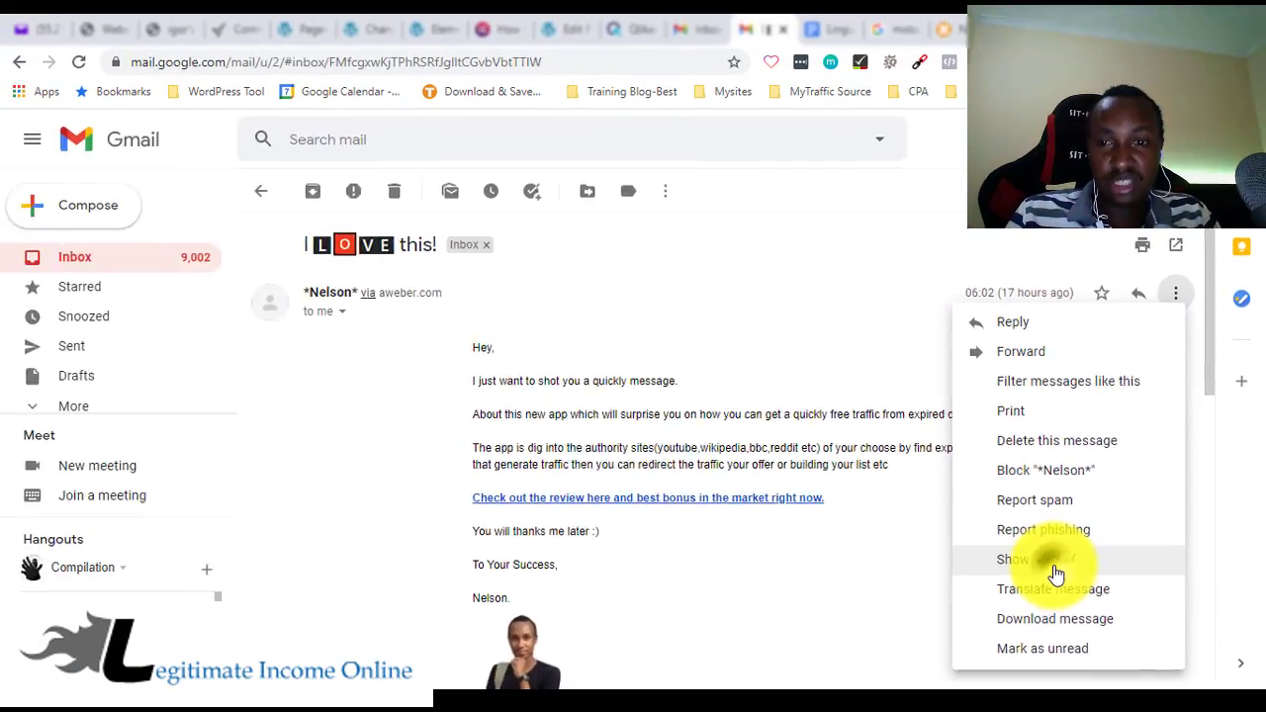
left_click(934, 480)
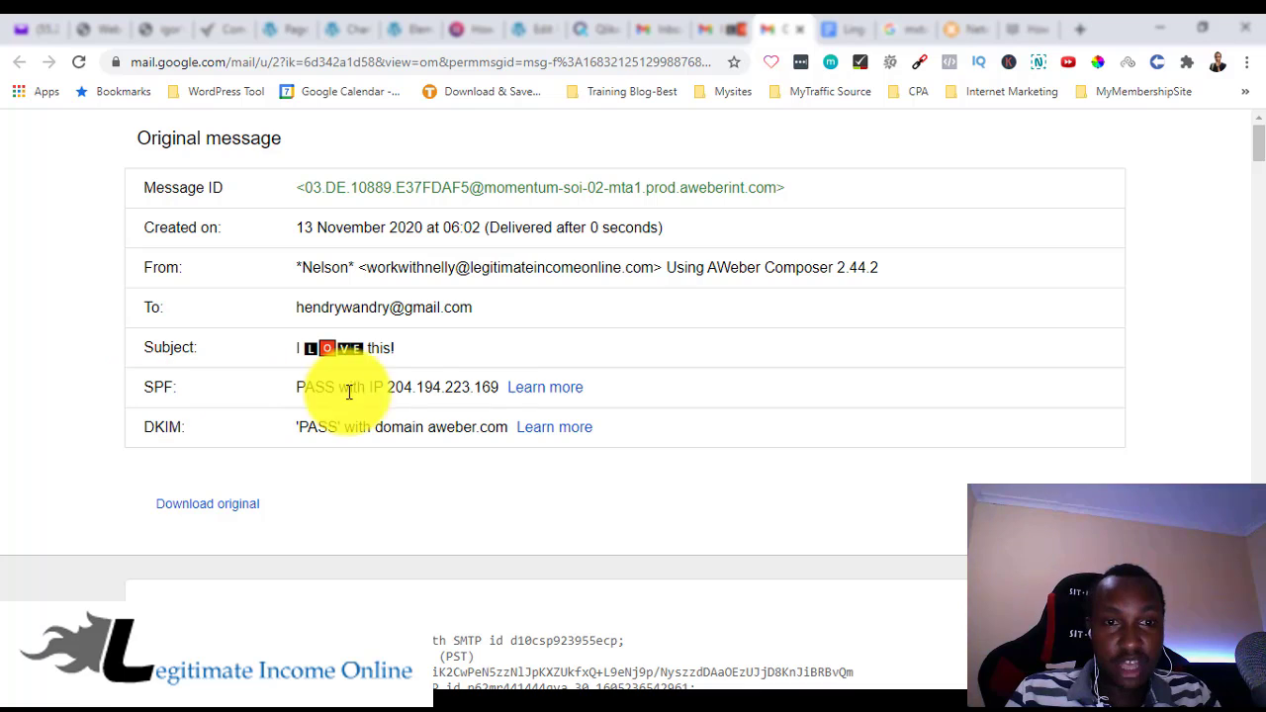
- Copy the SPF sending IP 204.194.223.169 from the headers and go back to MxToolbox
left_click_drag(497, 388, 392, 394)
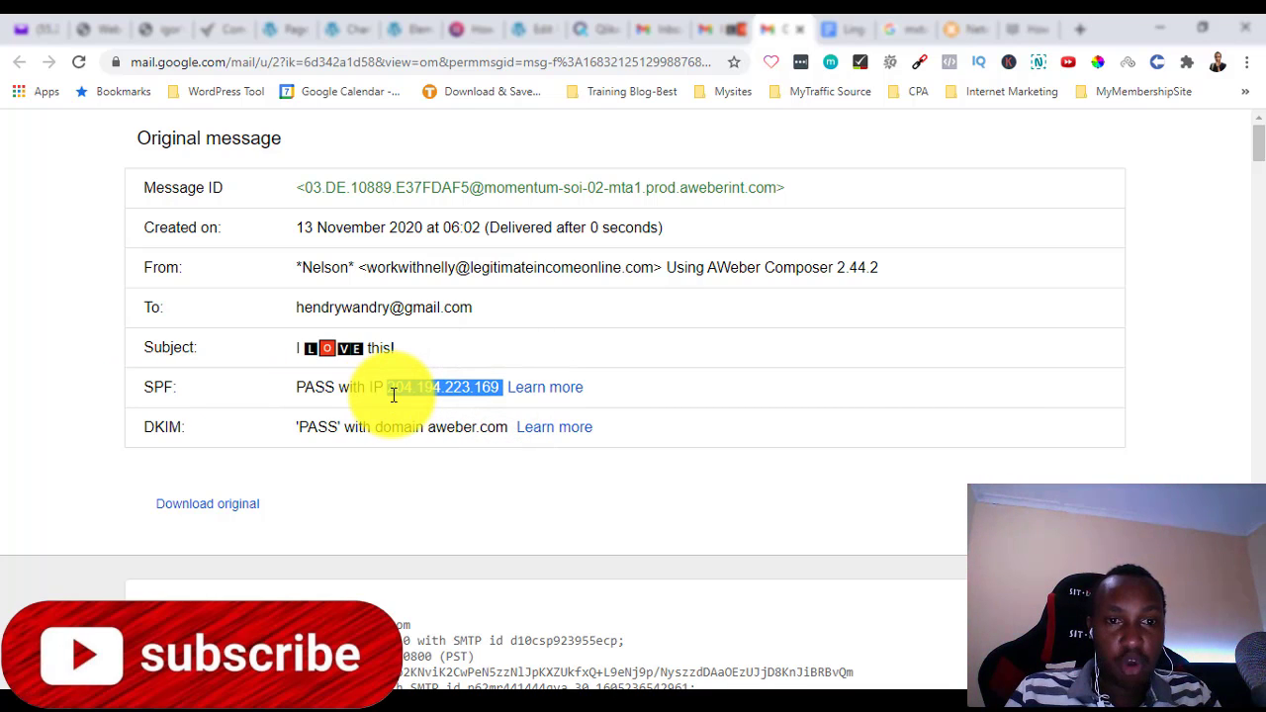
right_click(393, 397)
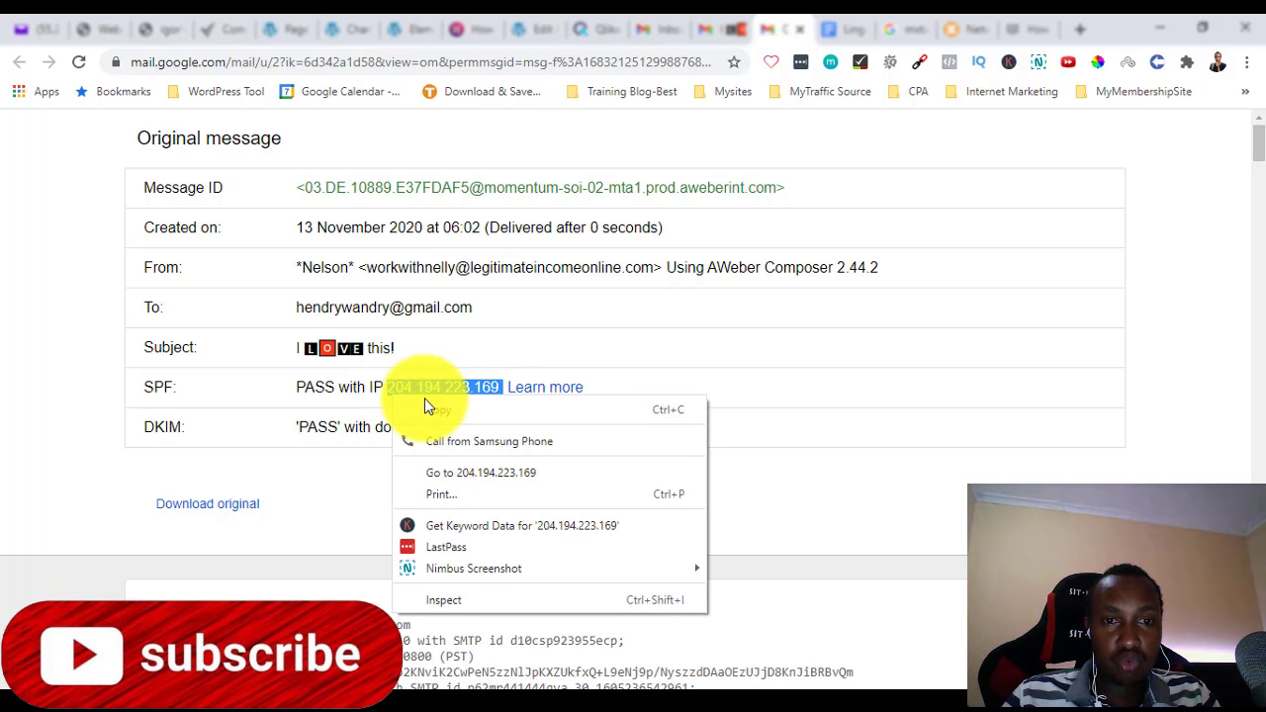
left_click(436, 407)
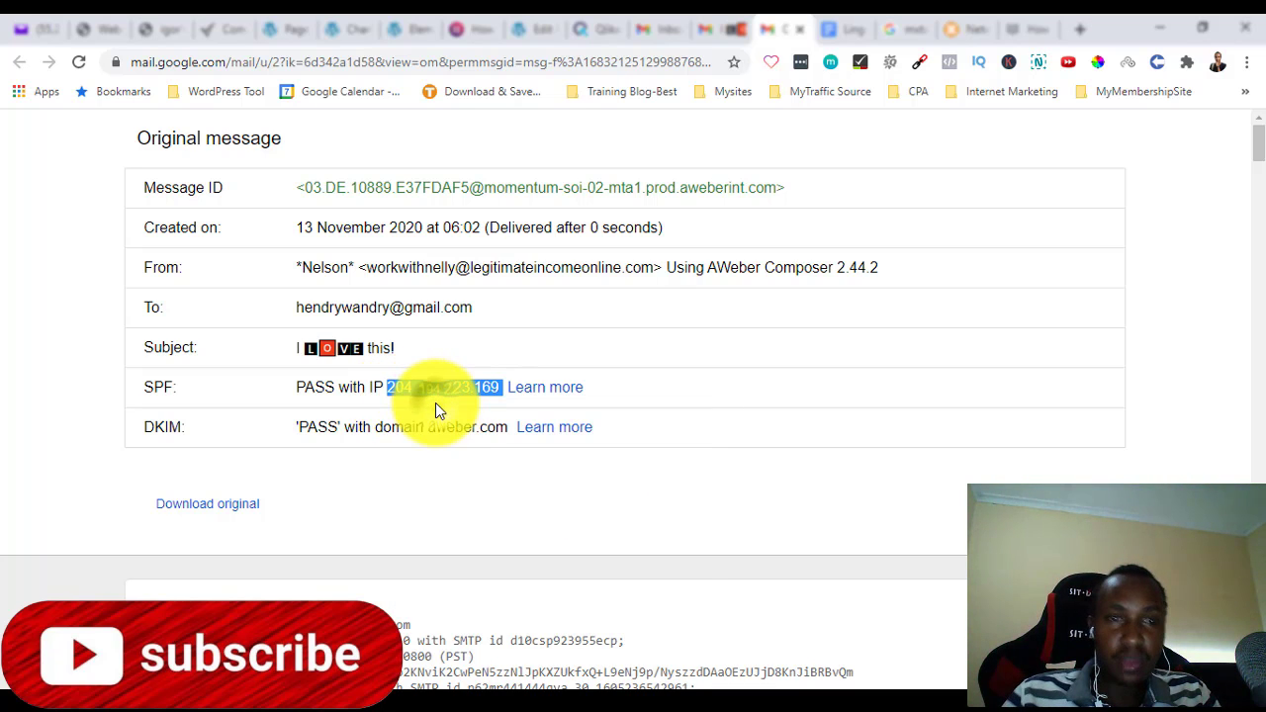
left_click(975, 27)
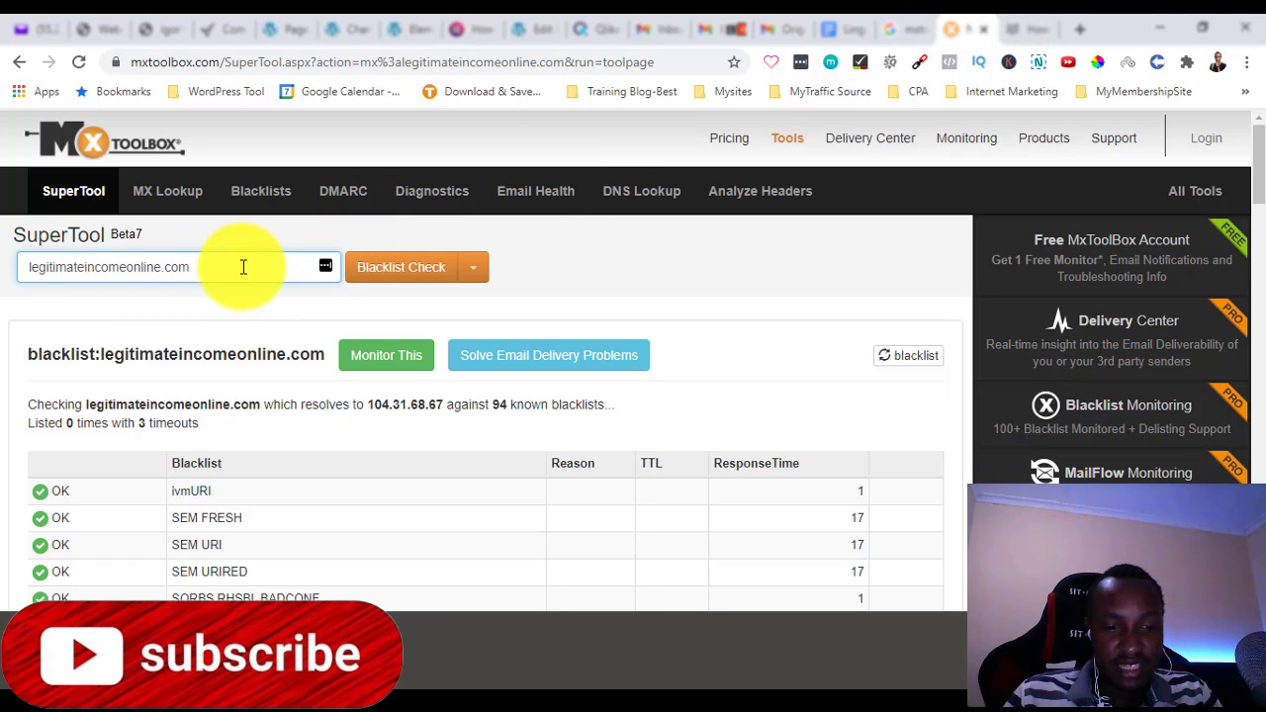
- Blacklist-check IP 204.194.223.169, finding it listed once on Suomispam Reputation out of 86 lists
key("ctrl+a")
key("ctrl+v")
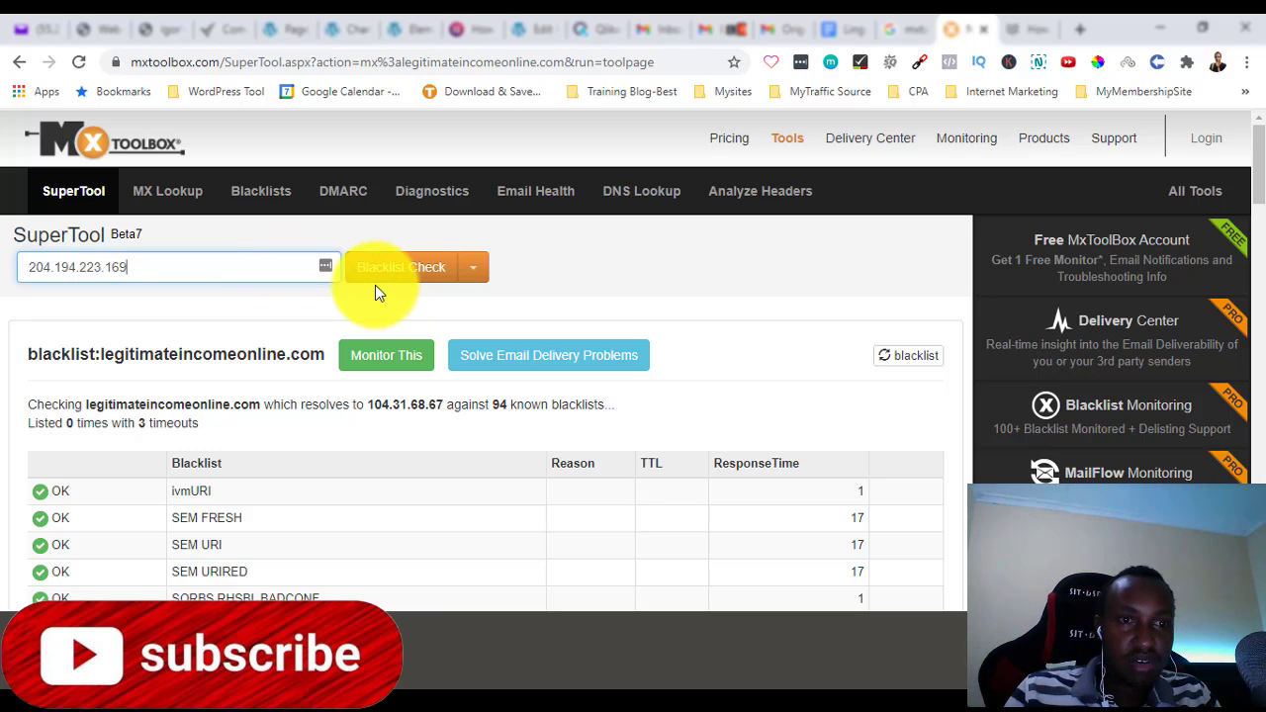
left_click(410, 275)
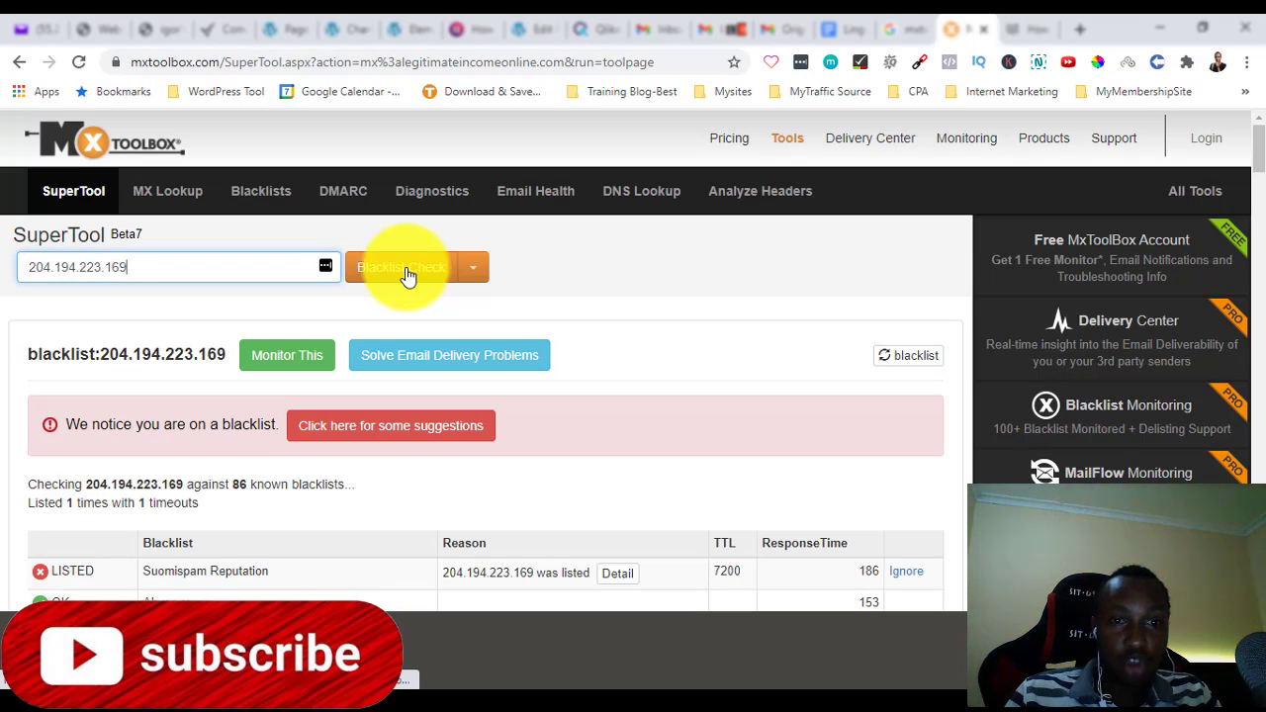
scroll(2, 504, "down", 2)
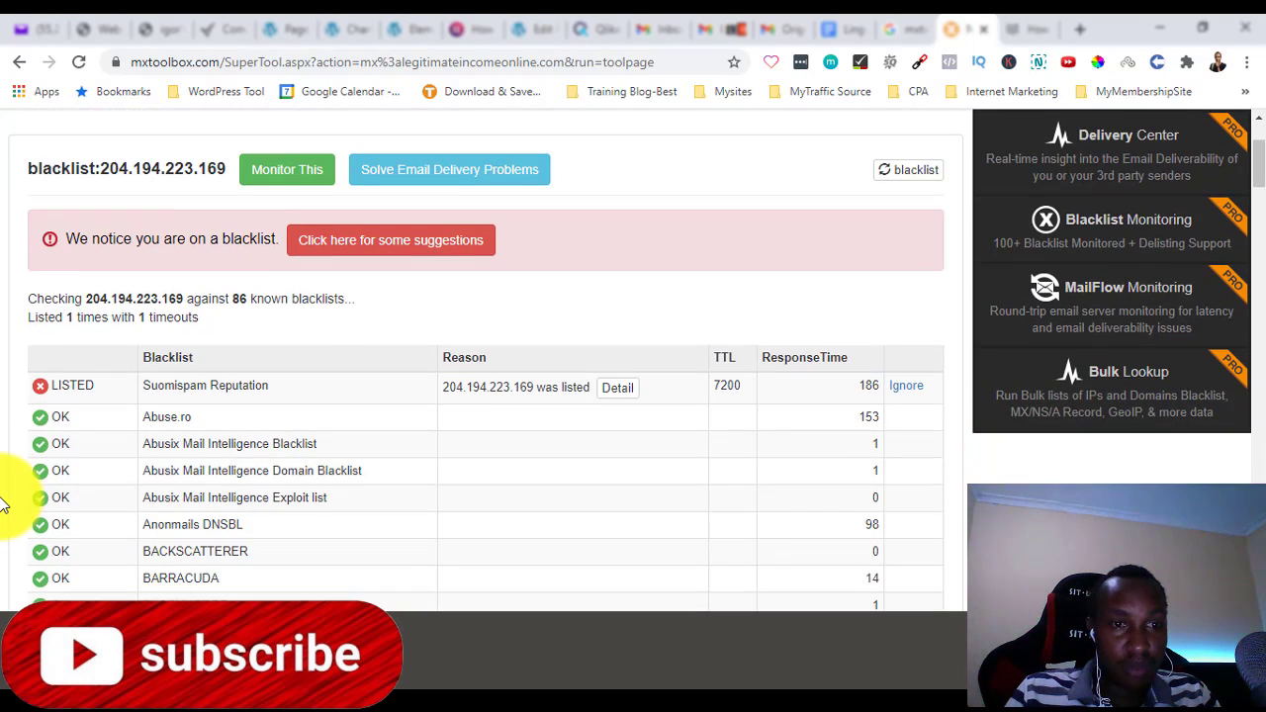
scroll(3, 503, "down", 5)
scroll(14, 482, "down", 4)
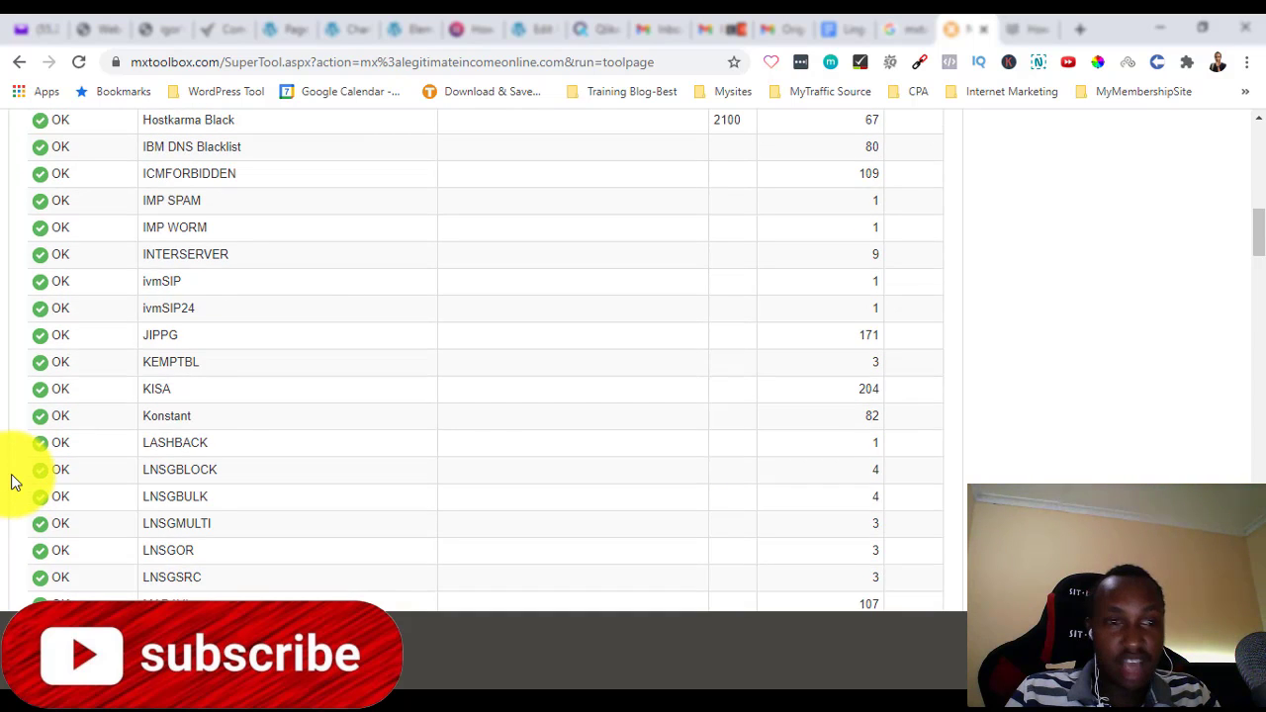
scroll(14, 481, "down", 15)
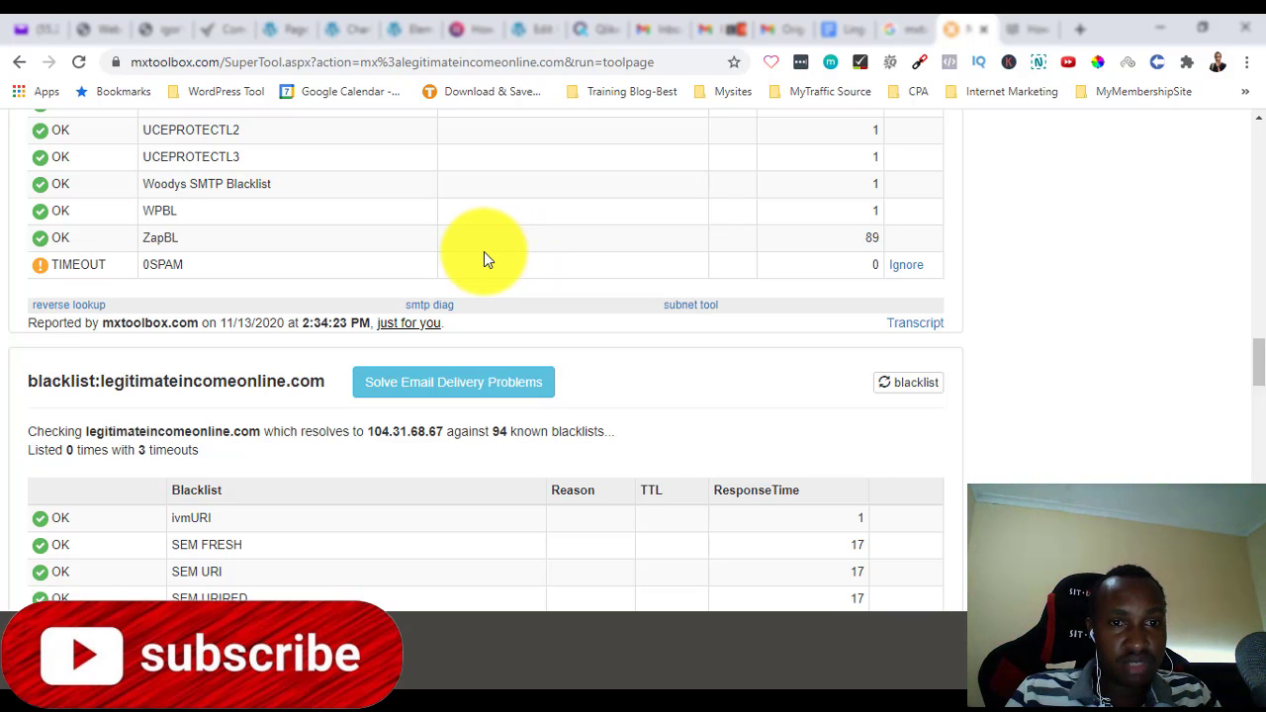
scroll(484, 252, "up", 18)
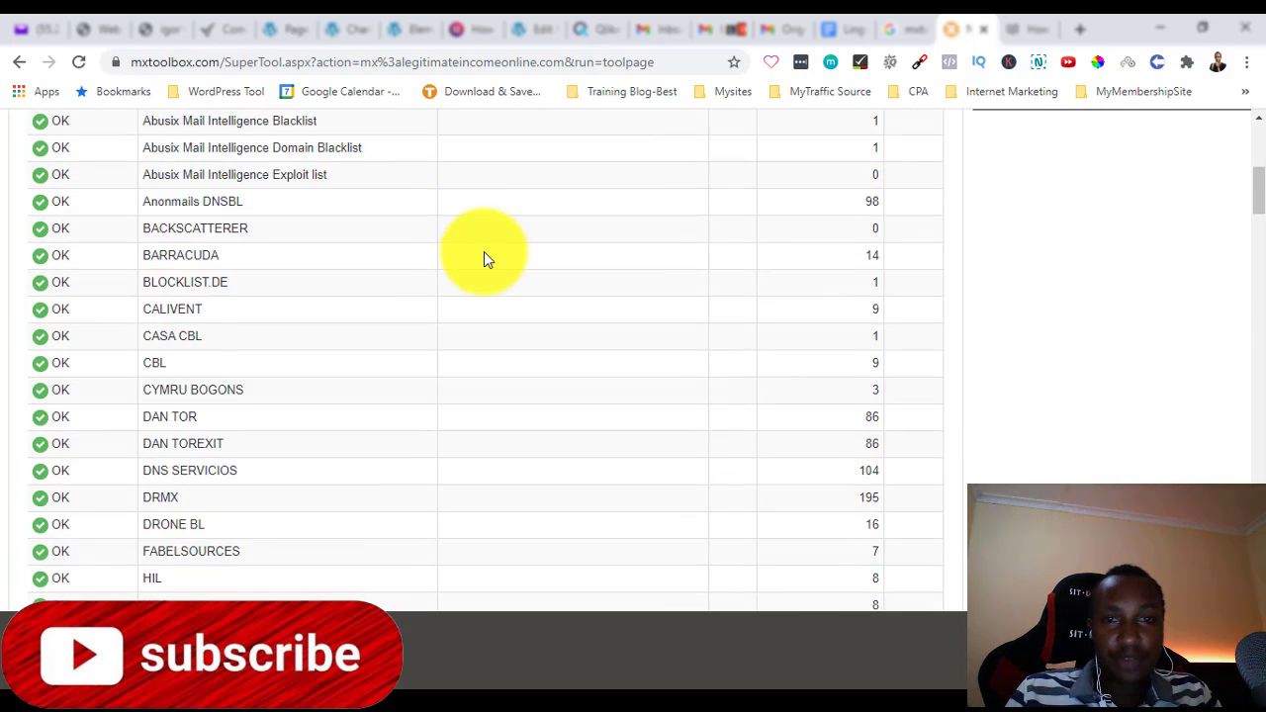
scroll(484, 256, "up", 5)
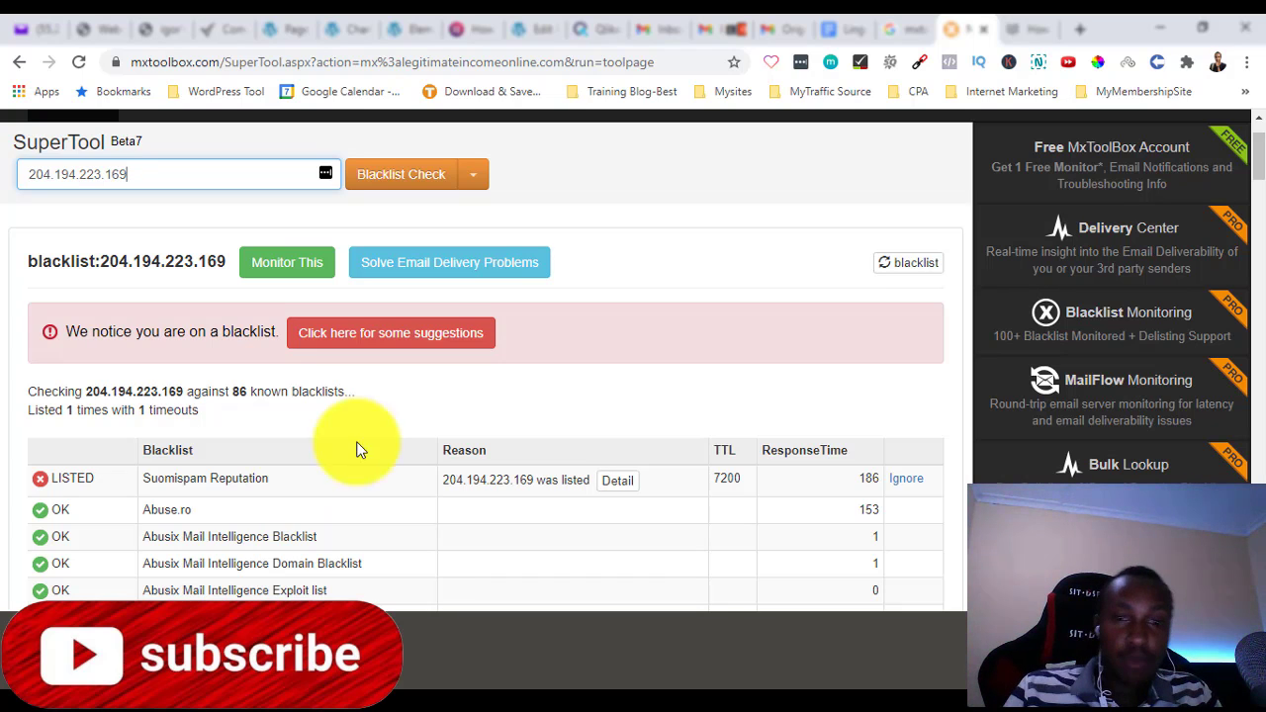
- Open the Suomispam Reputation detail page for 204.194.223.169, dismissing the registration popup, and read it
left_click(621, 480)
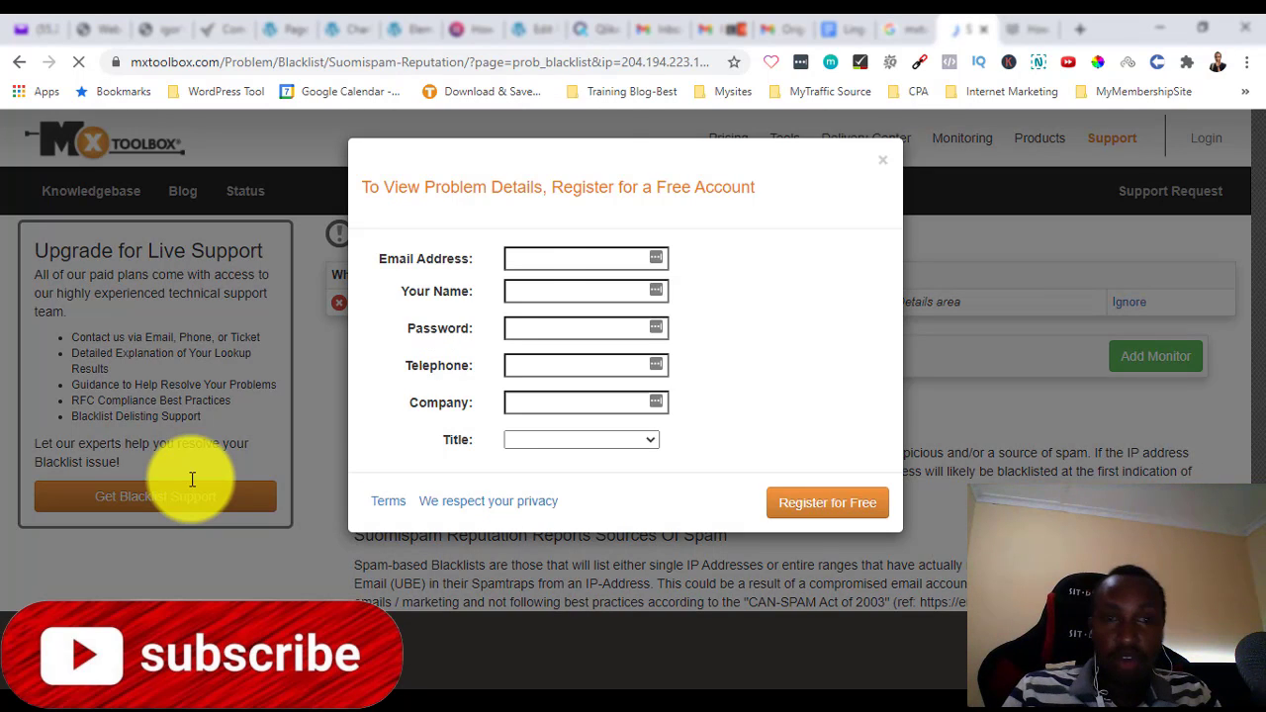
left_click(883, 159)
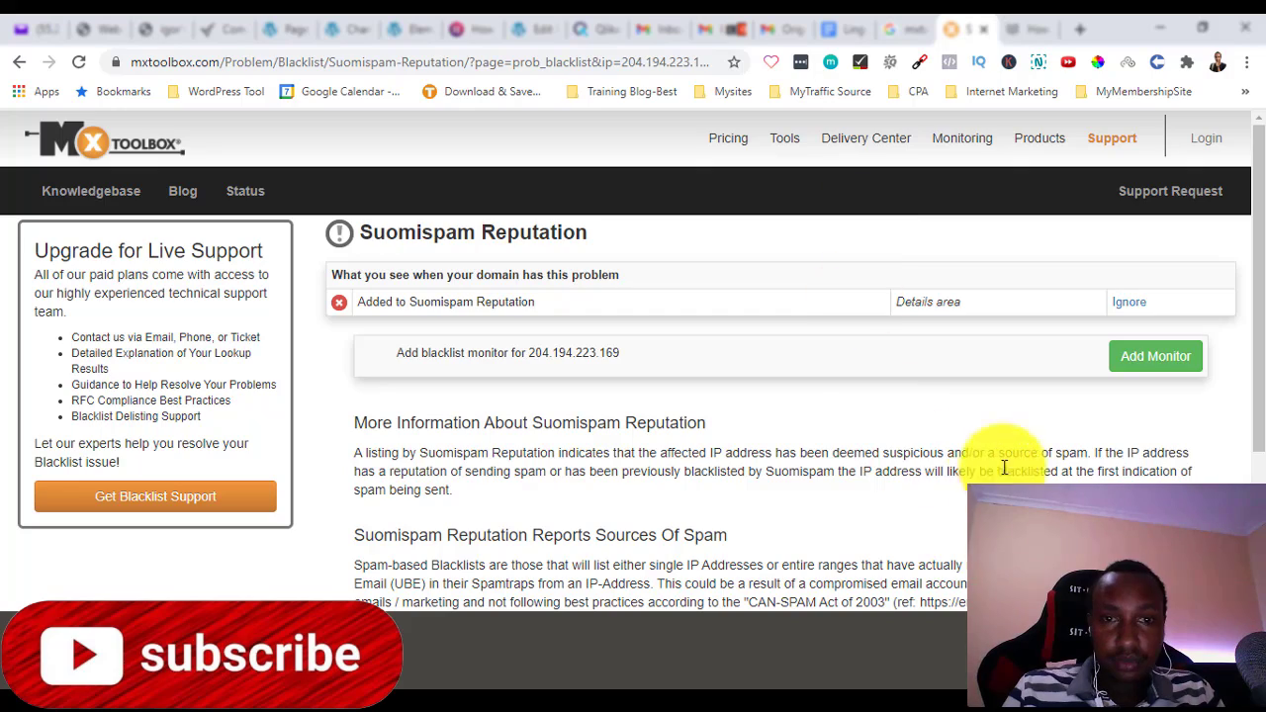
scroll(975, 440, "down", 3)
scroll(974, 440, "down", 1)
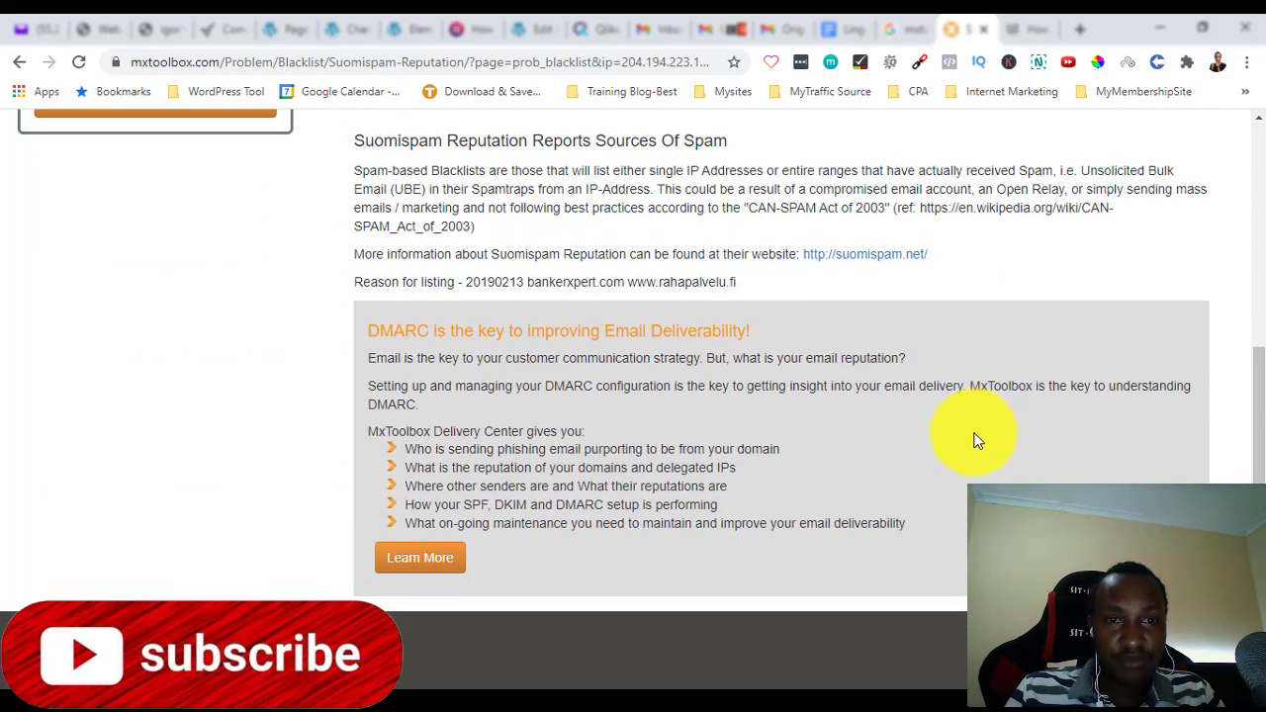
scroll(975, 440, "up", 4)
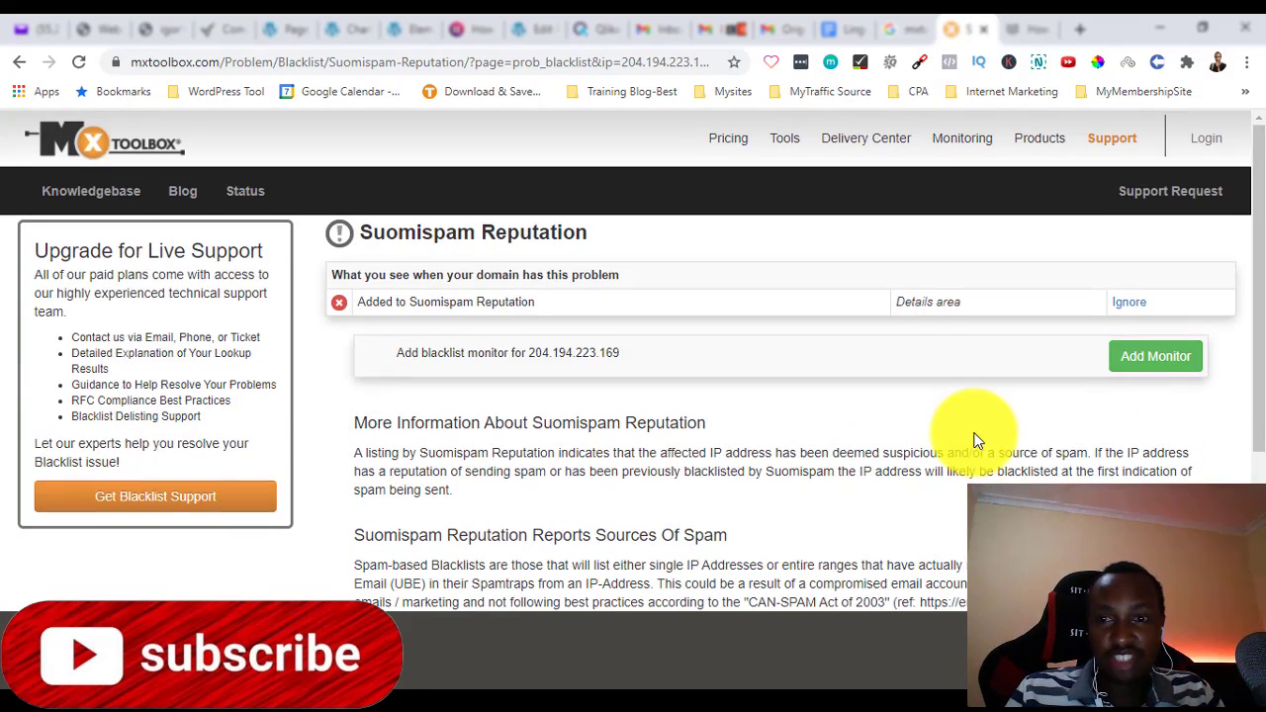